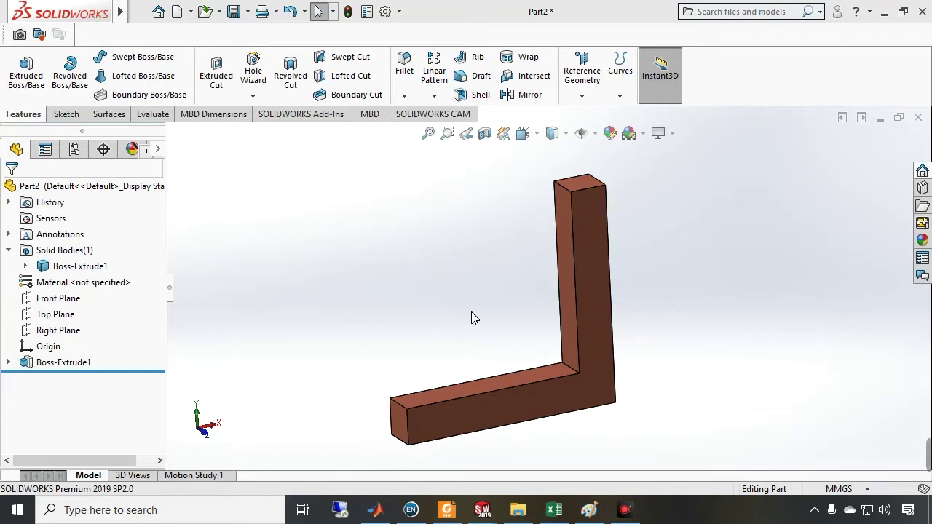
# Examine the L-shaped bar, its two end faces and its leg length and thickness dimensions
pyautogui.scroll(-1, 474, 336)
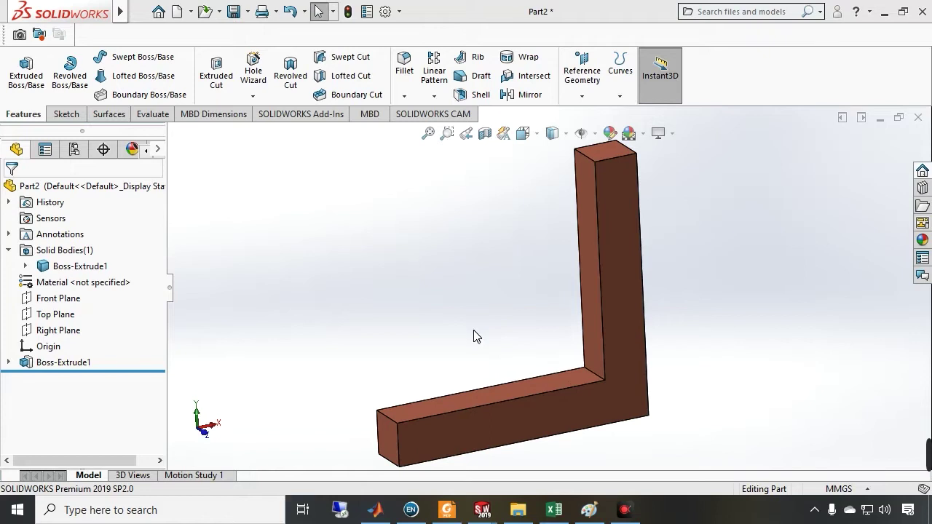
pyautogui.scroll(1, 473, 336)
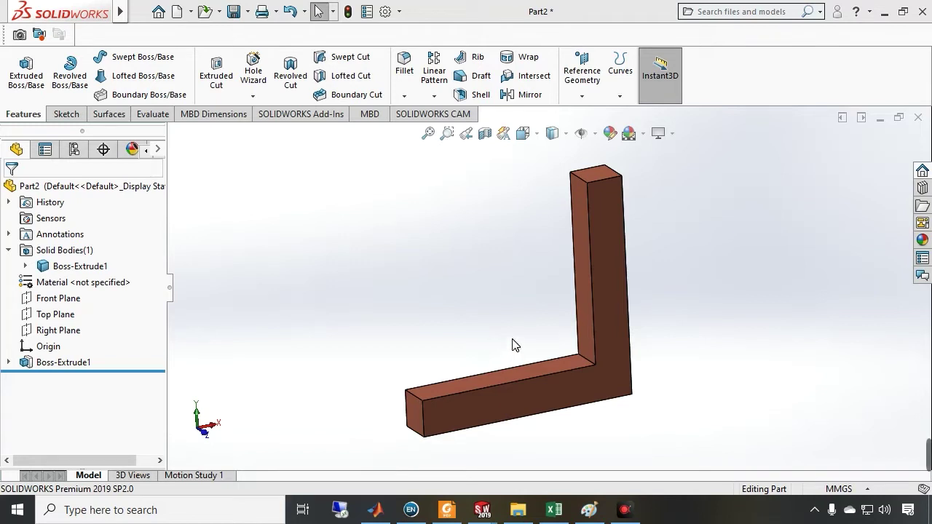
pyautogui.moveTo(552, 332); pyautogui.dragTo(549, 307)
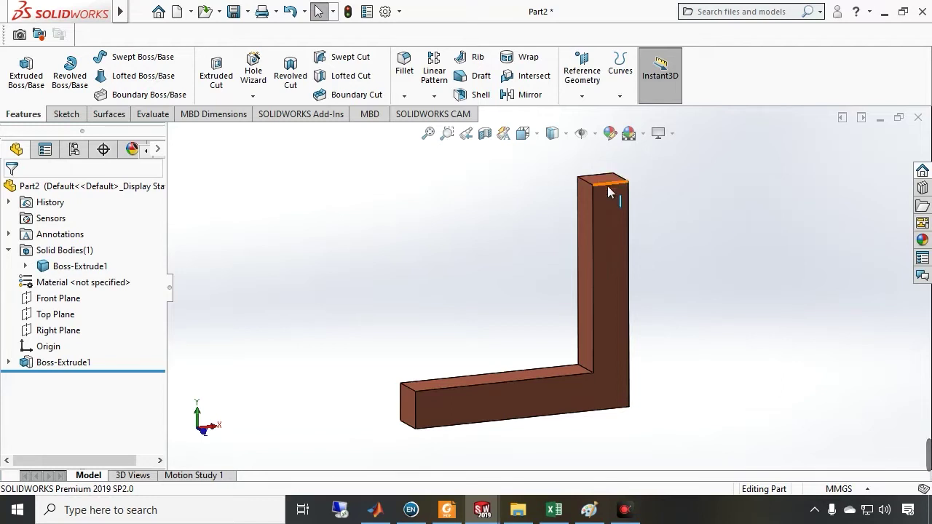
pyautogui.click(407, 409)
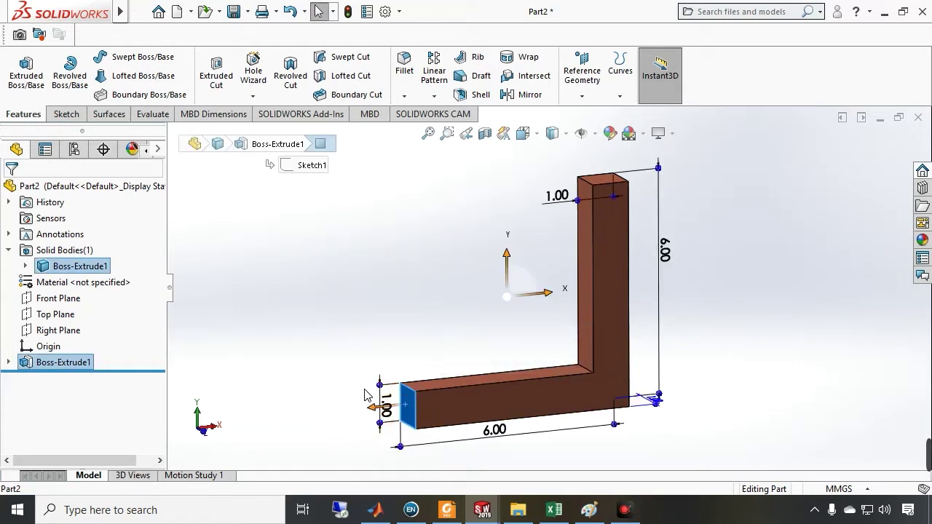
pyautogui.click(599, 186)
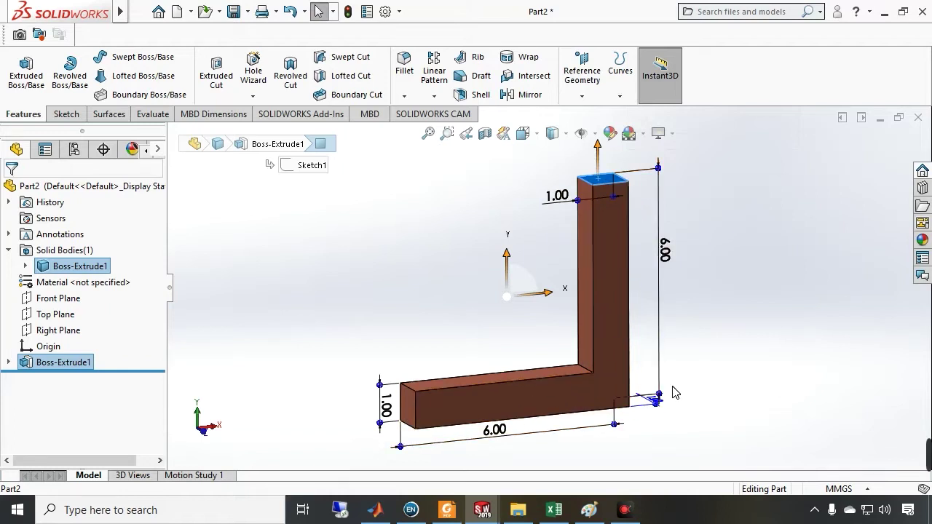
pyautogui.scroll(-1, 673, 393)
pyautogui.scroll(2, 672, 393)
pyautogui.scroll(1, 466, 232)
pyautogui.scroll(-2, 509, 218)
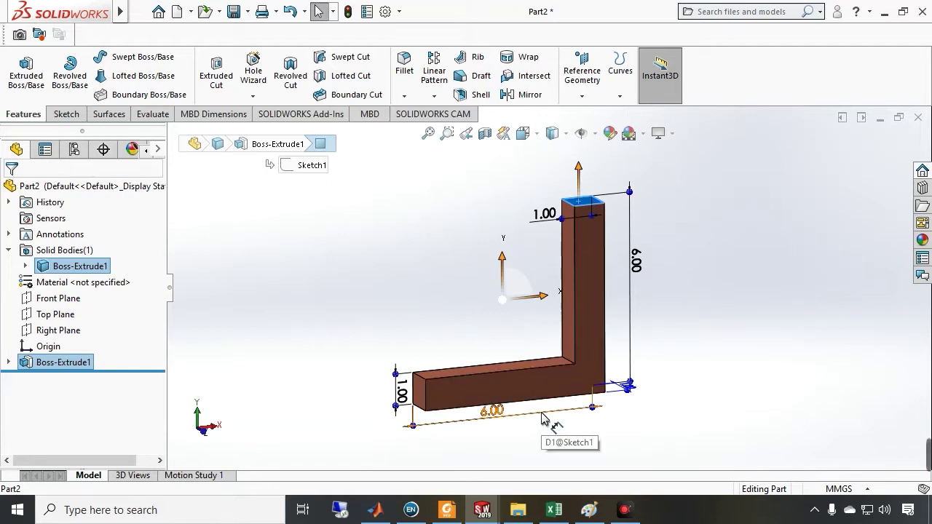
# Launch FEMM 4.2 and maximize its window
pyautogui.click(190, 513)
pyautogui.write('f')
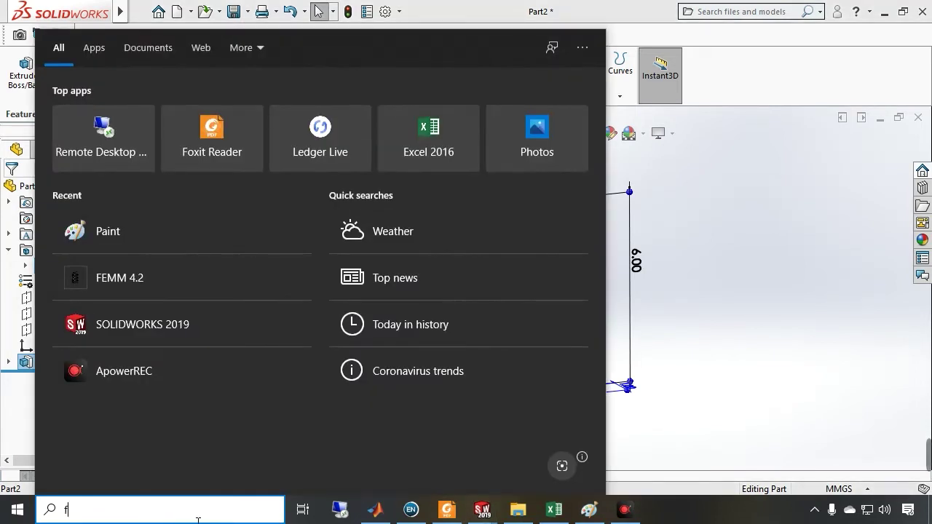
pyautogui.write('emm')
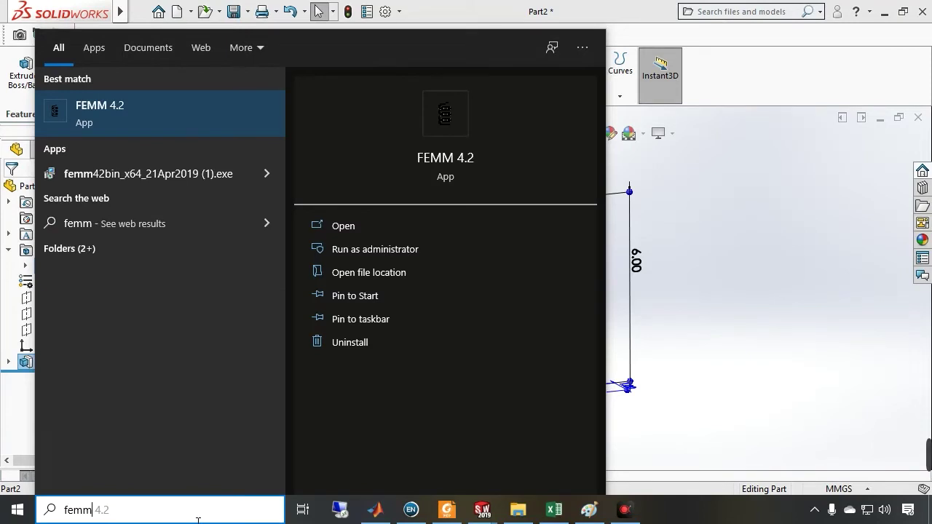
pyautogui.press('Return')
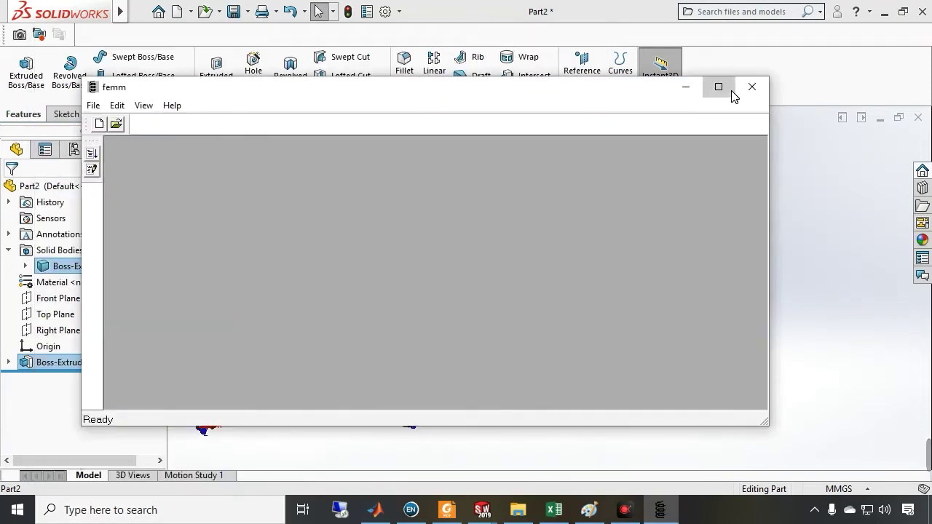
pyautogui.click(731, 91)
# Create a new Current Flow Problem
pyautogui.click(18, 42)
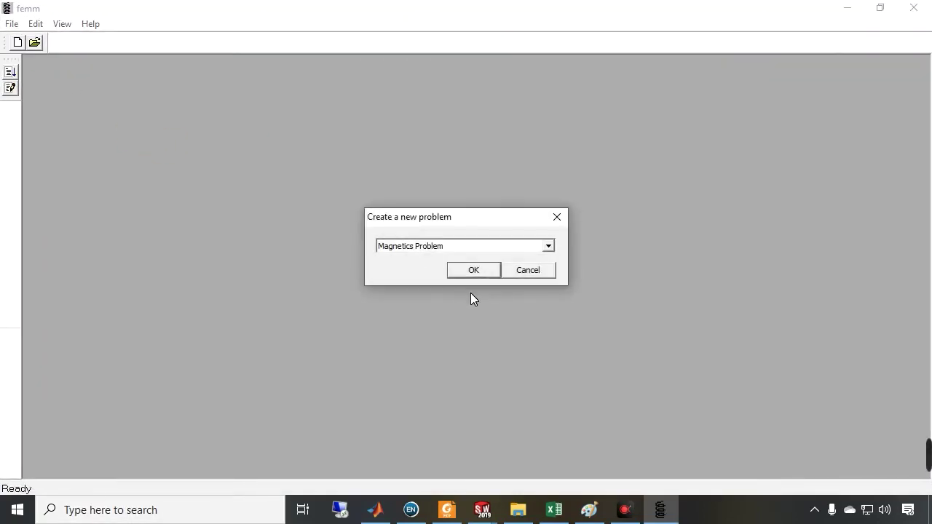
pyautogui.click(475, 248)
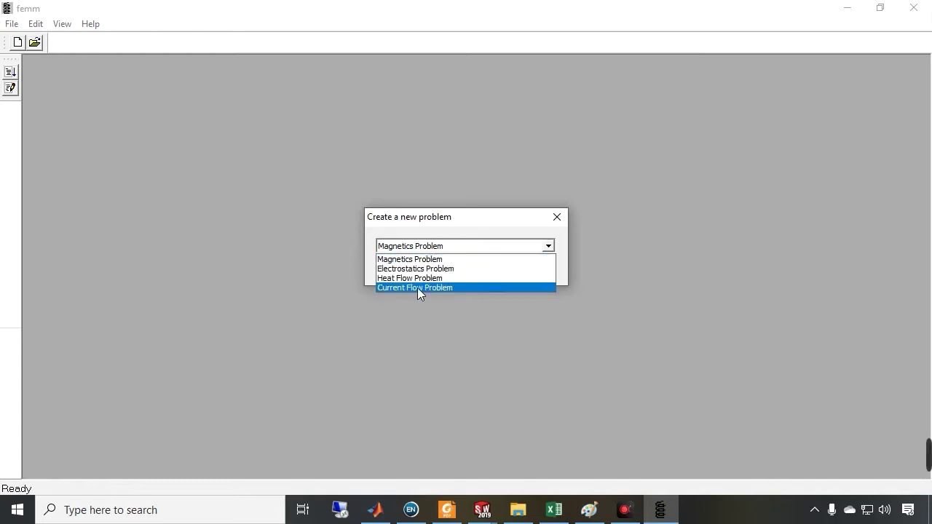
pyautogui.click(418, 288)
pyautogui.click(473, 270)
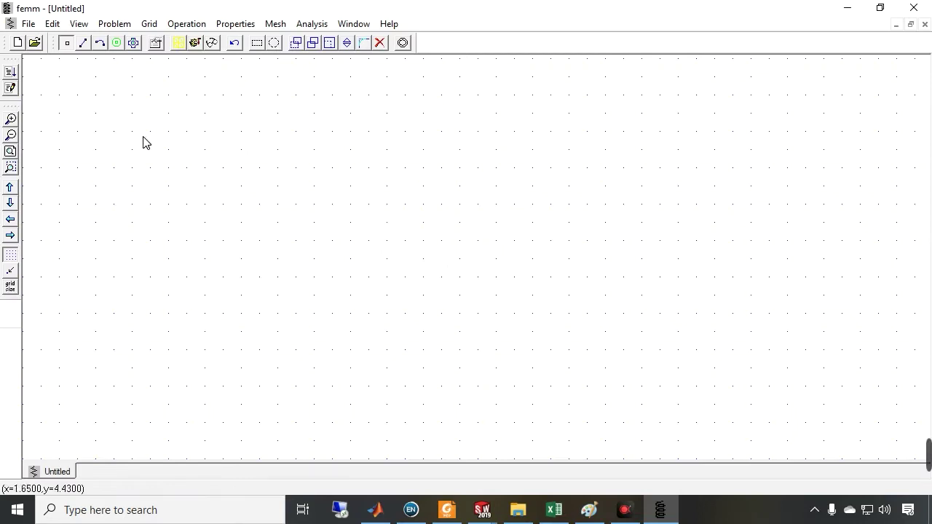
pyautogui.click(67, 44)
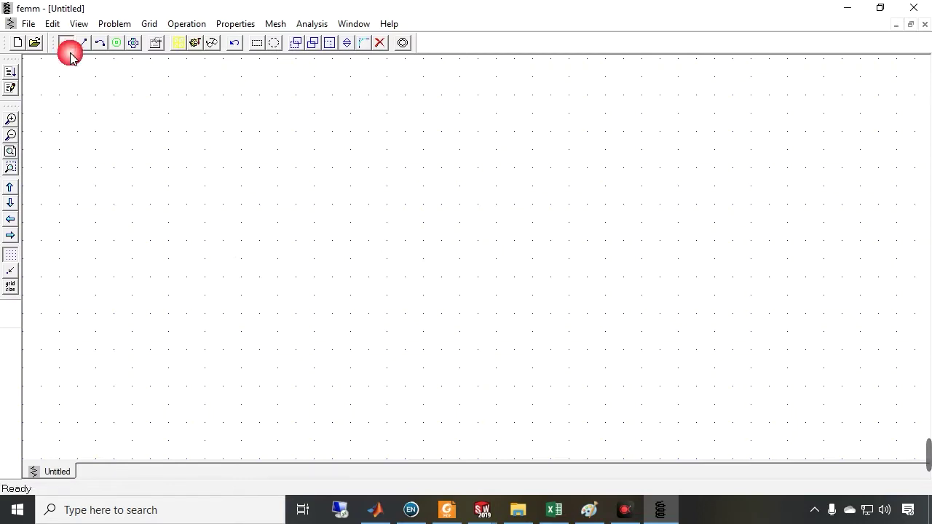
pyautogui.press('Tab')
pyautogui.write('0')
pyautogui.press('Tab')
pyautogui.press('Return')
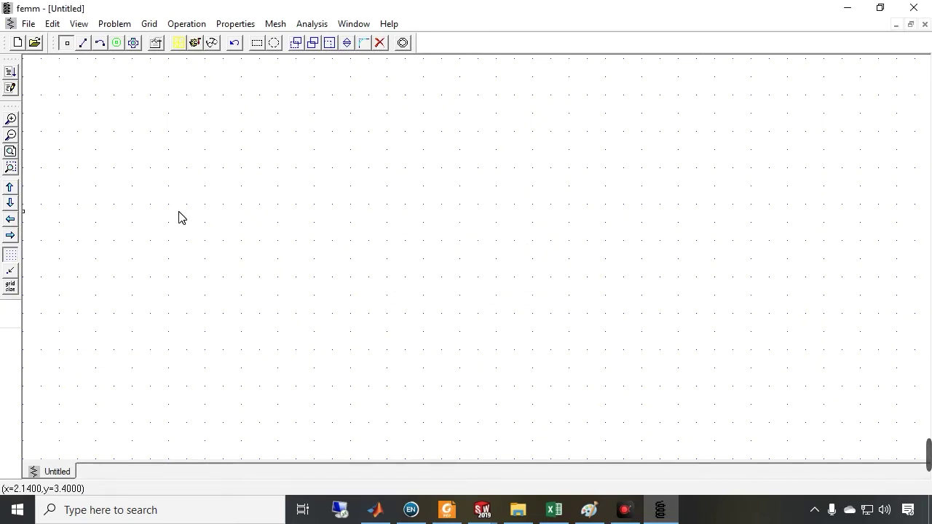
pyautogui.click(11, 137)
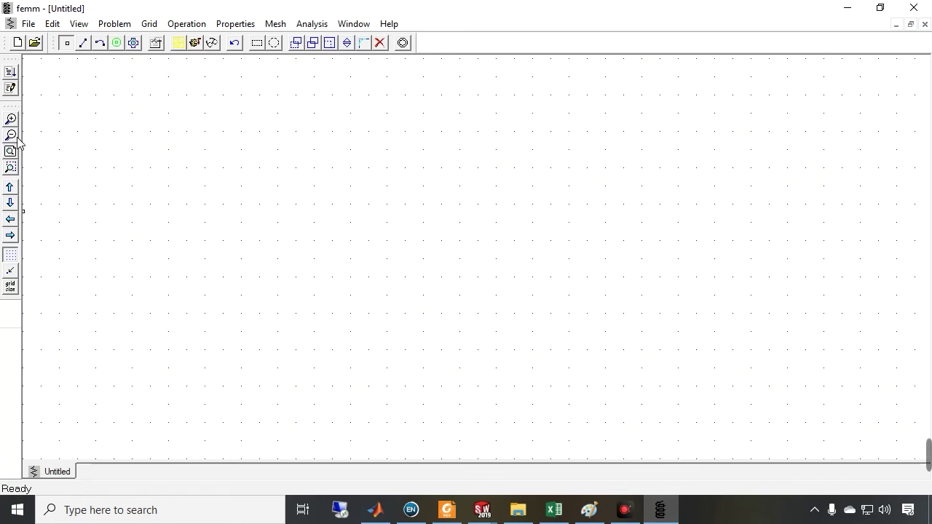
pyautogui.rightClick(260, 247)
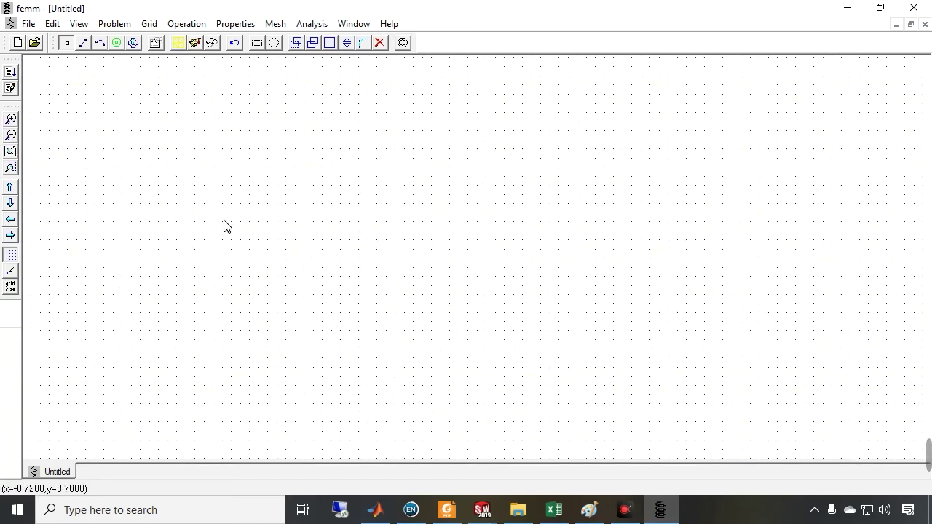
# Place a node at the origin, x 0 and y 0
pyautogui.press('Tab')
pyautogui.write('0')
pyautogui.press('Tab')
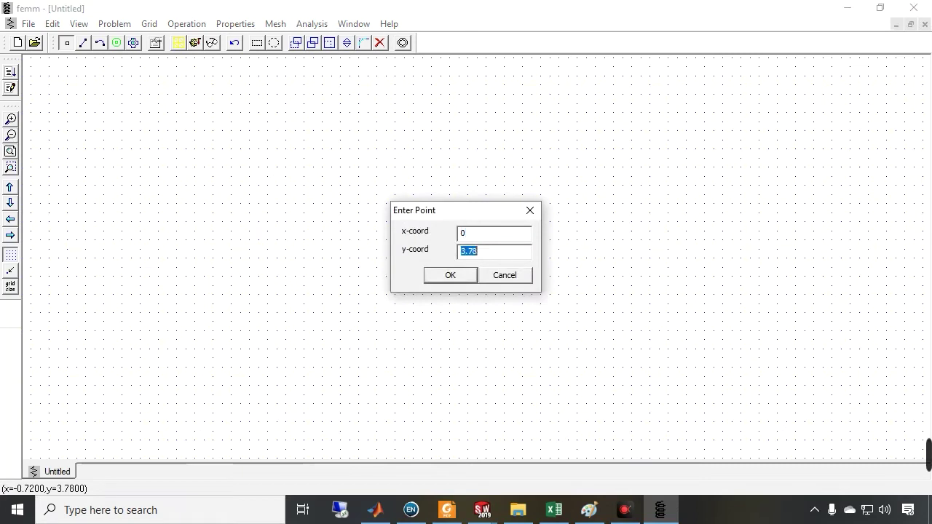
pyautogui.write('0')
pyautogui.press('Return')
# Check the horizontal leg's length in the SolidWorks model, then return to FEMM and place a node at (6, 0)
pyautogui.press('Tab')
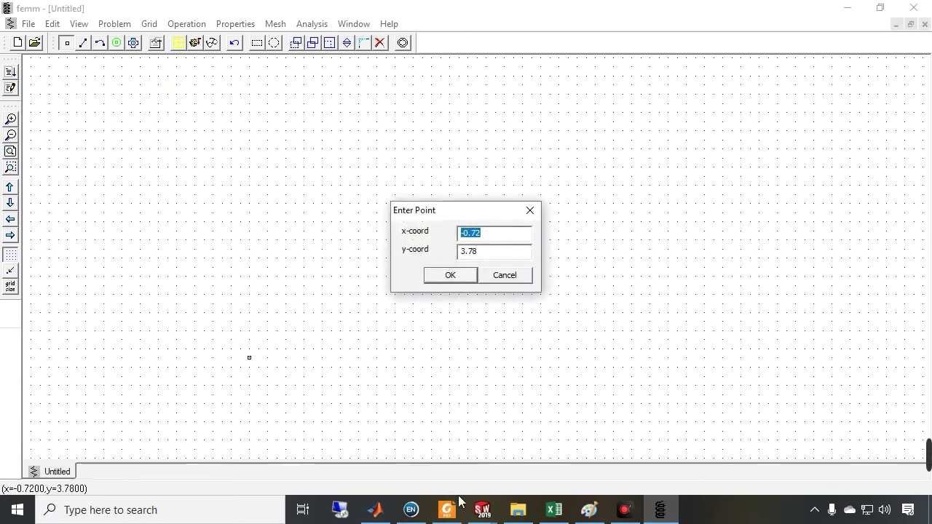
pyautogui.moveTo(486, 509)
pyautogui.click(573, 459)
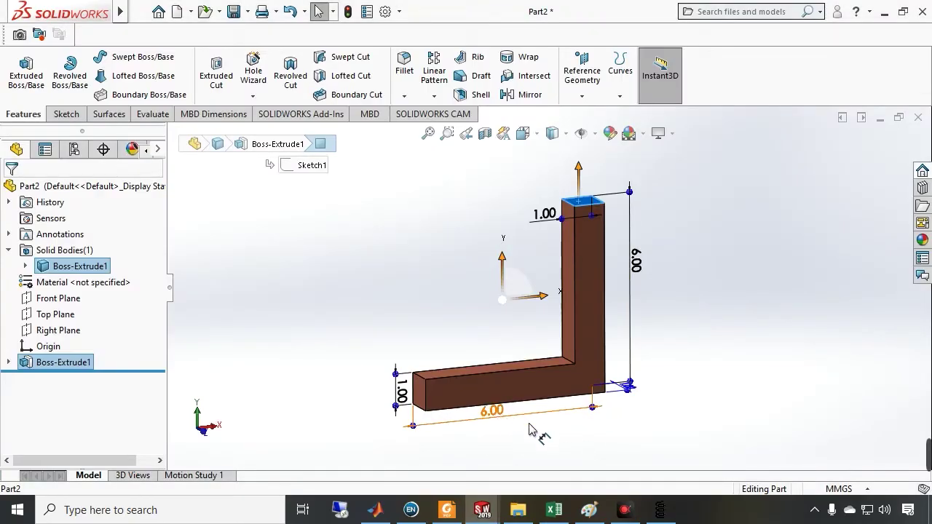
pyautogui.click(660, 510)
pyautogui.write('9.47')
pyautogui.press('Tab')
pyautogui.write('-1.42')
pyautogui.press('Return')
# Place two nodes for the vertical leg's upper end at (6, 6) and (5, 6)
pyautogui.press('Tab')
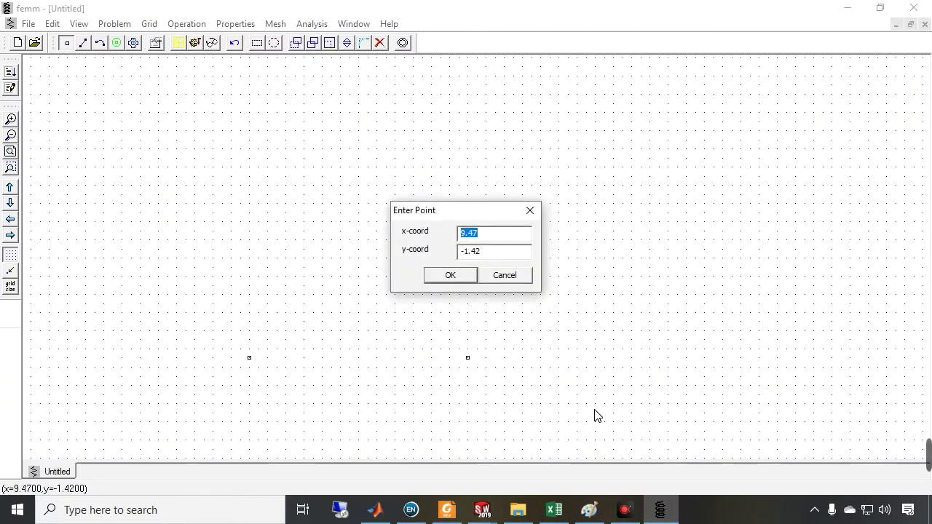
pyautogui.press('Tab')
pyautogui.write('4.58')
pyautogui.press('Return')
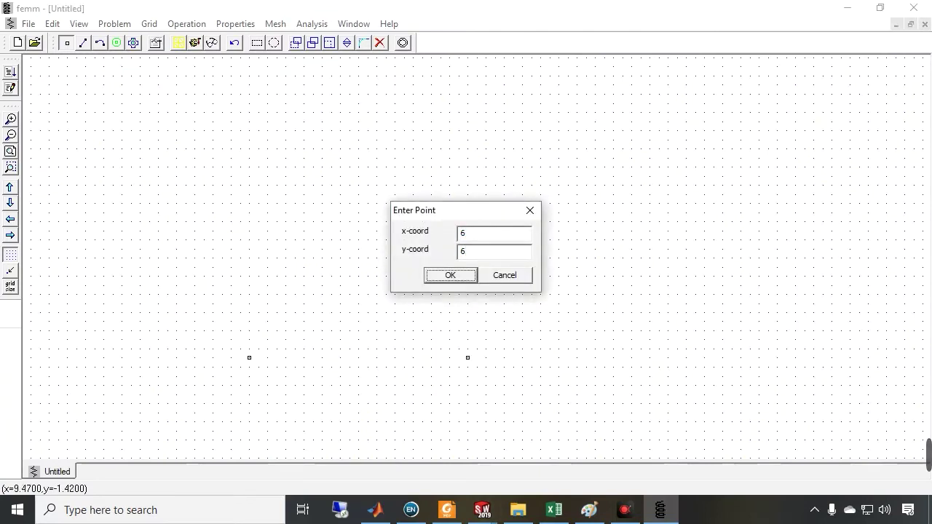
pyautogui.press('Tab')
pyautogui.write('5')
pyautogui.press('Tab')
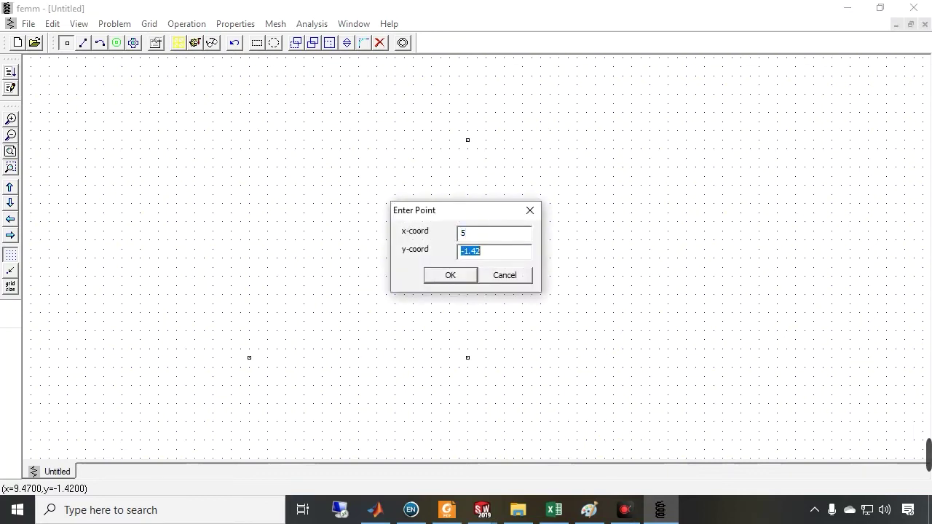
pyautogui.write('6')
pyautogui.press('Tab')
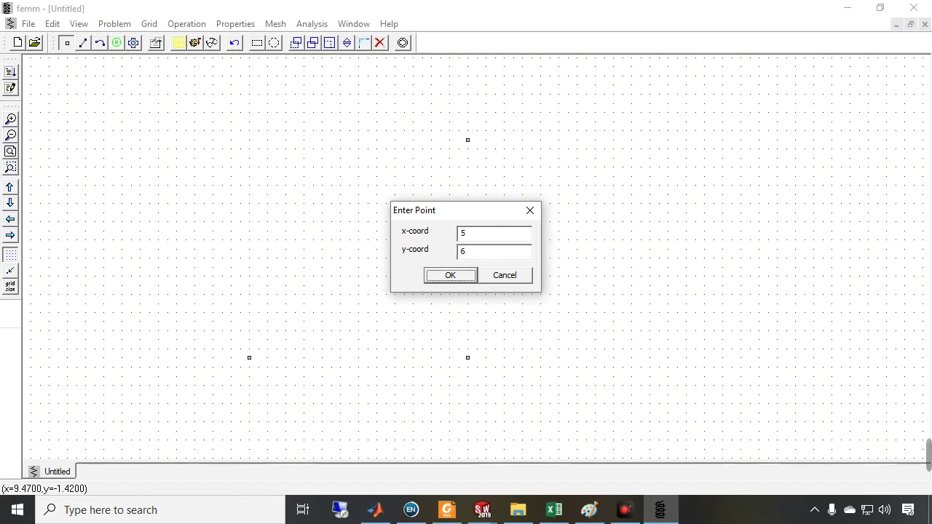
pyautogui.press('Return')
# Place a node at (5, 1) for the inner corner and one at (0, 1) for the horizontal leg's end
pyautogui.press('Tab')
pyautogui.write('5')
pyautogui.press('Tab')
pyautogui.write('1')
pyautogui.press('Return')
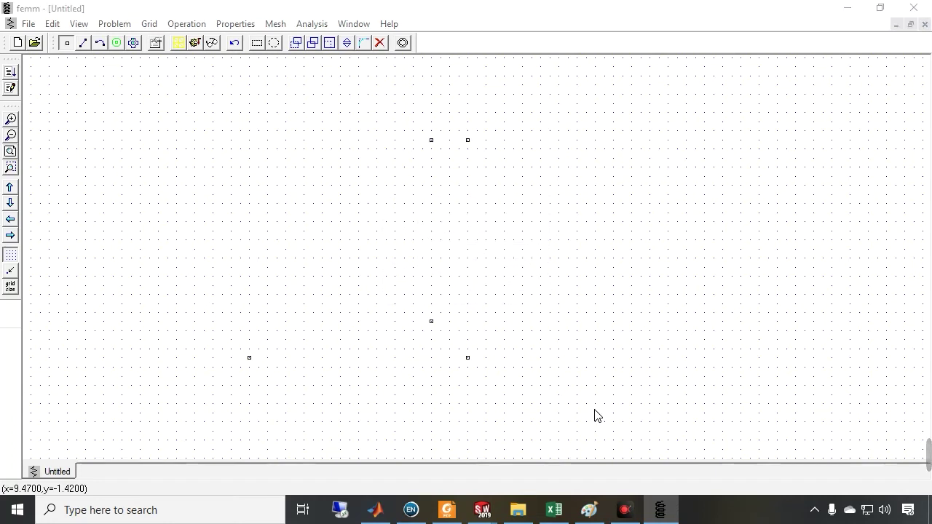
pyautogui.press('Tab')
pyautogui.write('0')
pyautogui.press('Tab')
pyautogui.write('1')
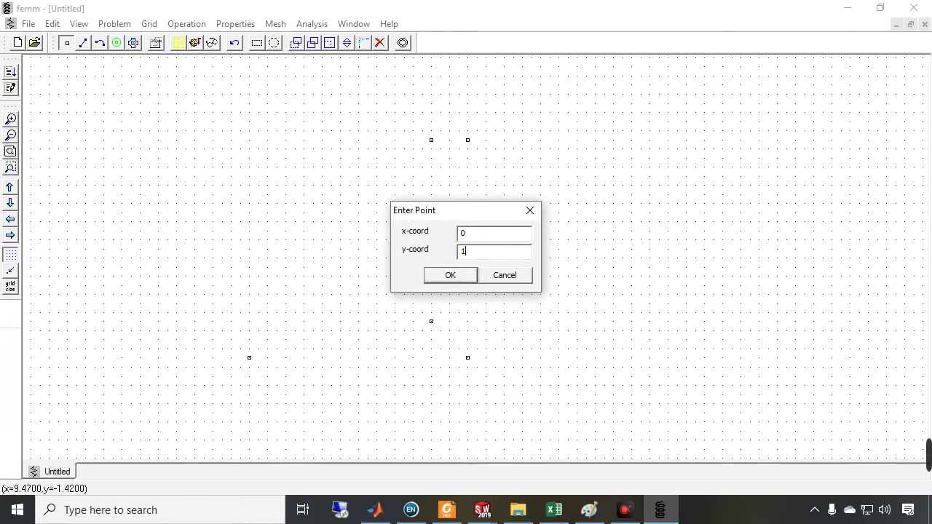
pyautogui.press('Return')
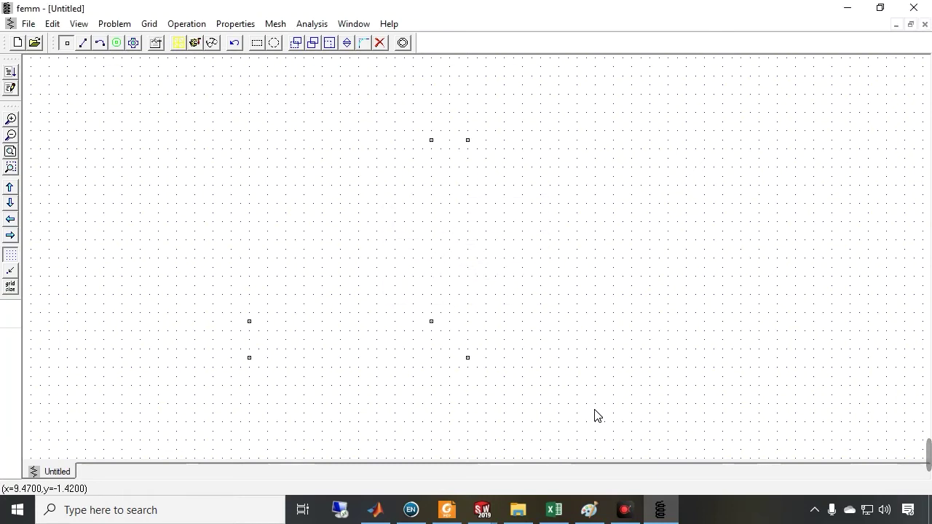
# Connect the six nodes in order with line segments to form a closed L-shaped outline
pyautogui.click(84, 42)
pyautogui.click(262, 359)
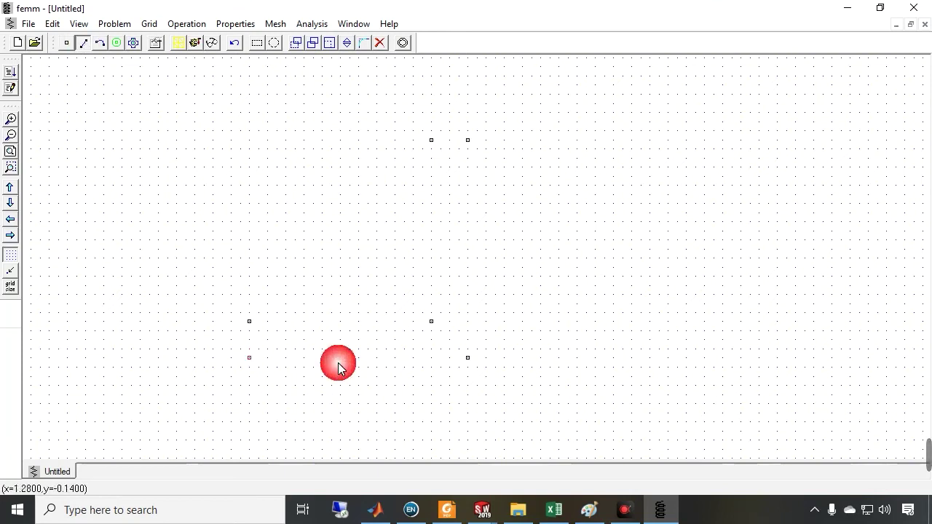
pyautogui.click(464, 359)
pyautogui.click(468, 141)
pyautogui.click(439, 144)
pyautogui.click(432, 143)
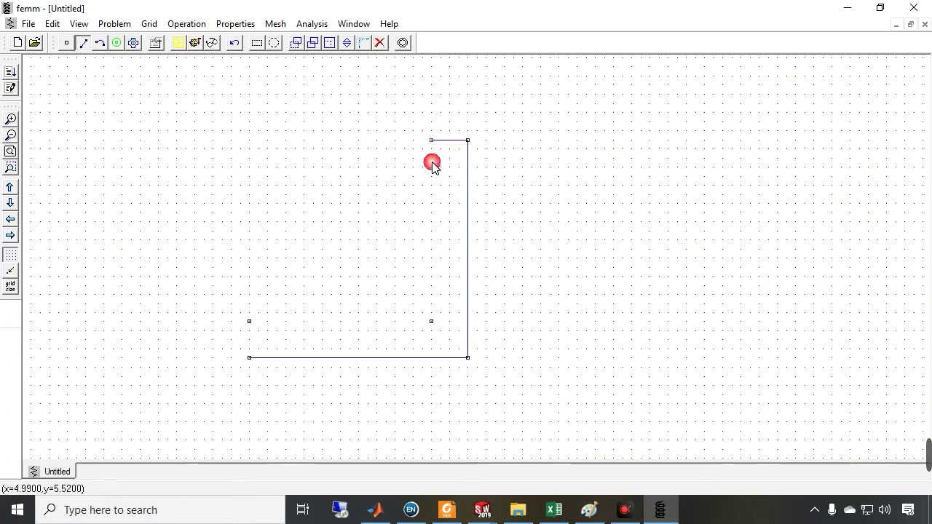
pyautogui.click(431, 323)
pyautogui.click(250, 322)
pyautogui.click(250, 358)
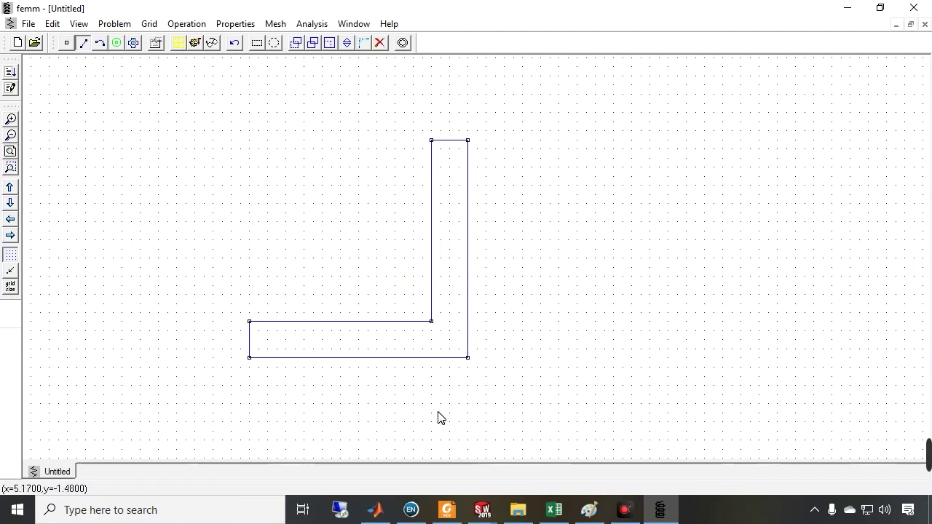
# Start saving the drawing and create a folder named FEMM Tutorial #04 inside FEMM Tutorials
pyautogui.click(29, 23)
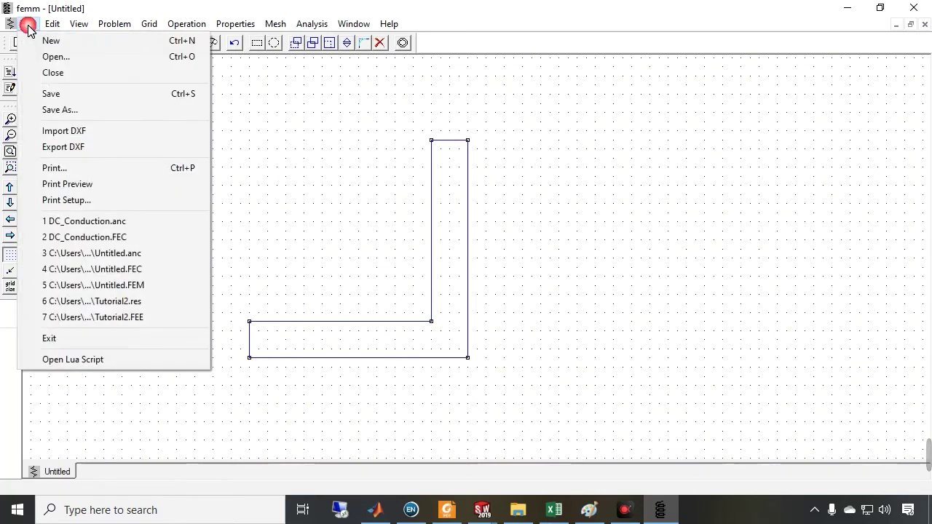
pyautogui.click(50, 92)
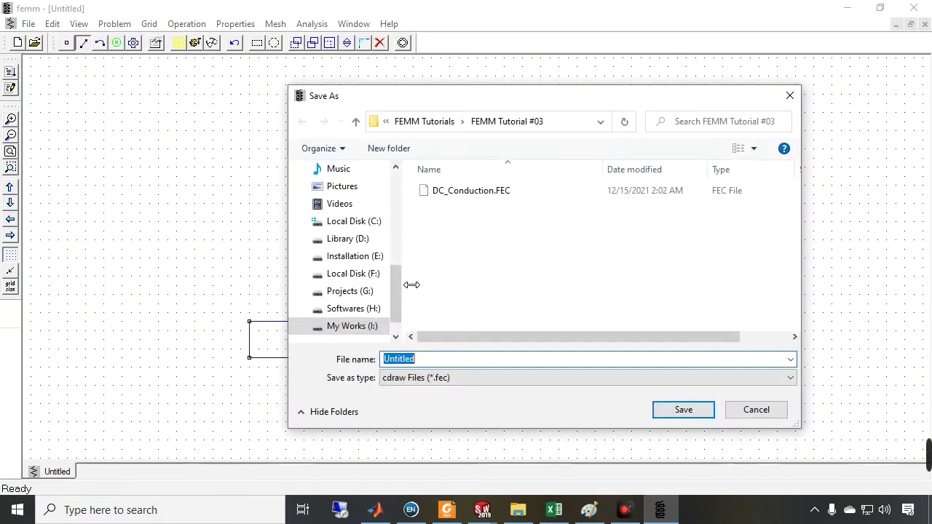
pyautogui.click(427, 121)
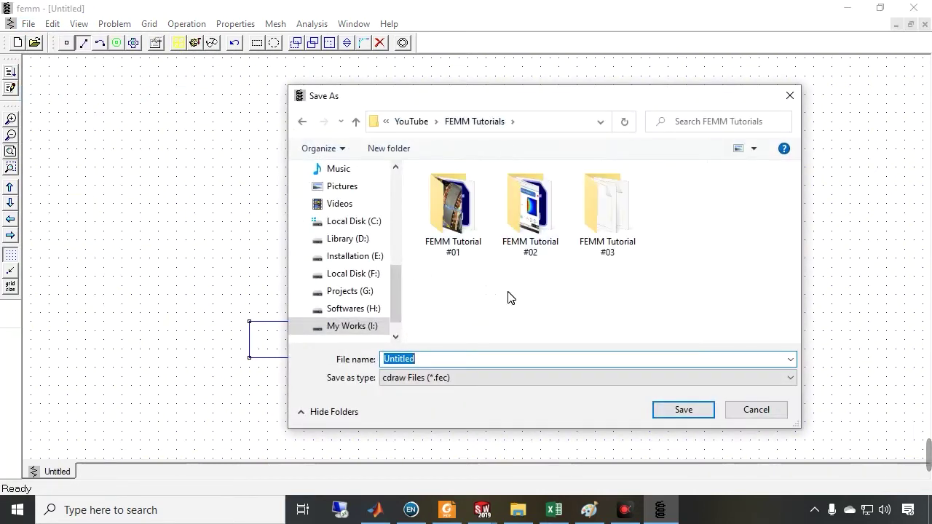
pyautogui.rightClick(508, 294)
pyautogui.click(642, 468)
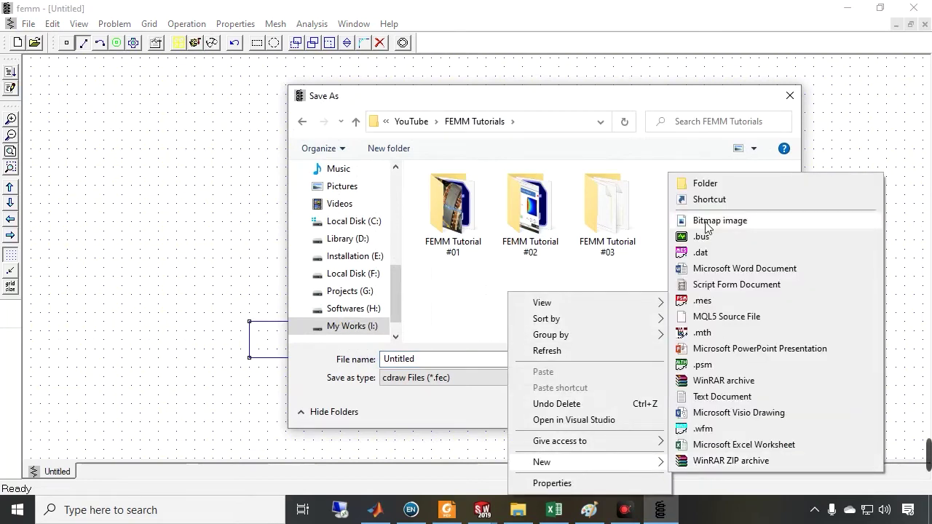
pyautogui.click(700, 185)
pyautogui.write('FEMM ')
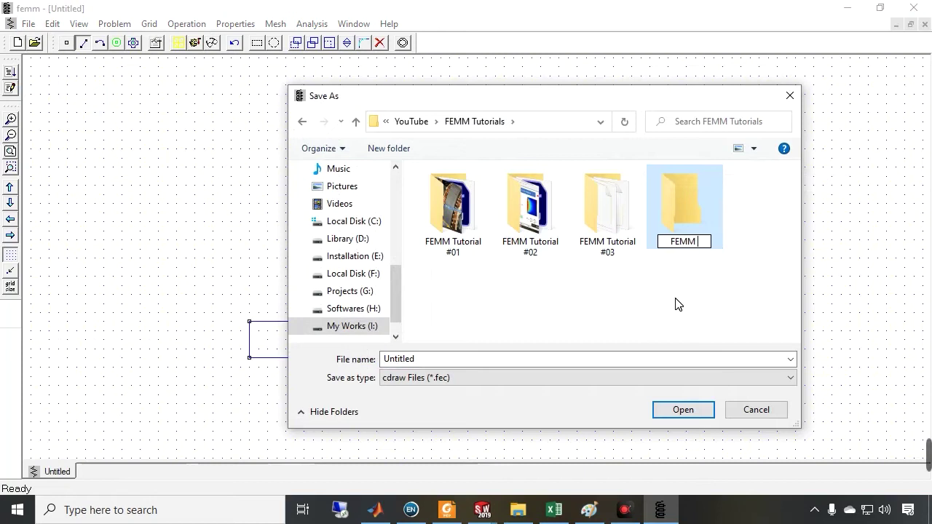
pyautogui.write('Tutorial ')
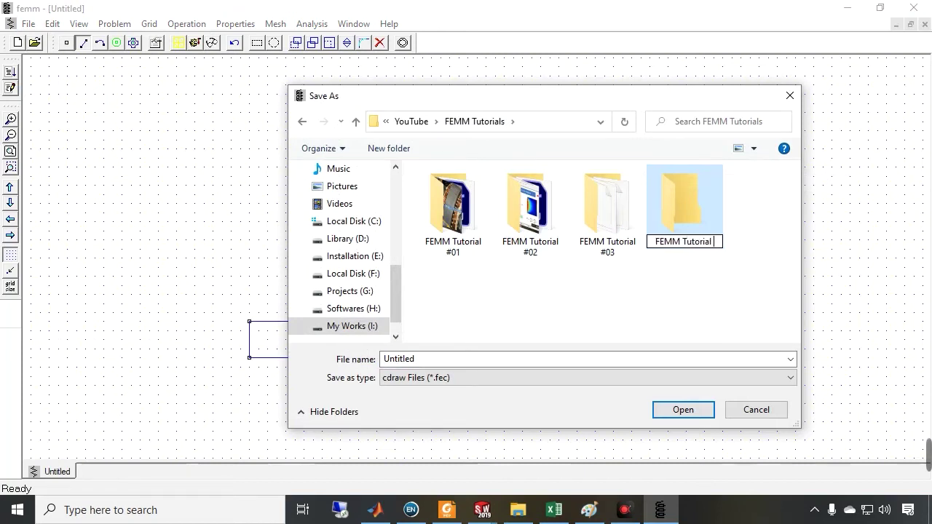
pyautogui.write('#04')
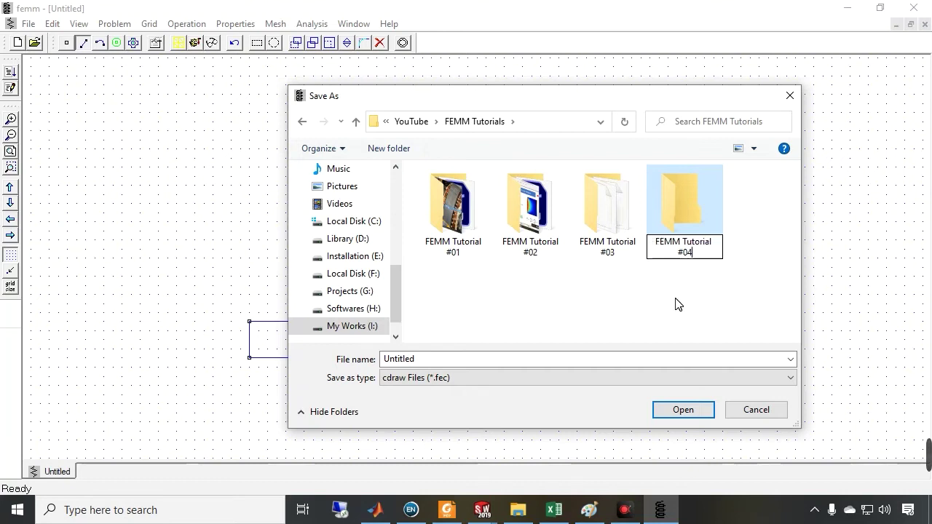
pyautogui.press('Return')
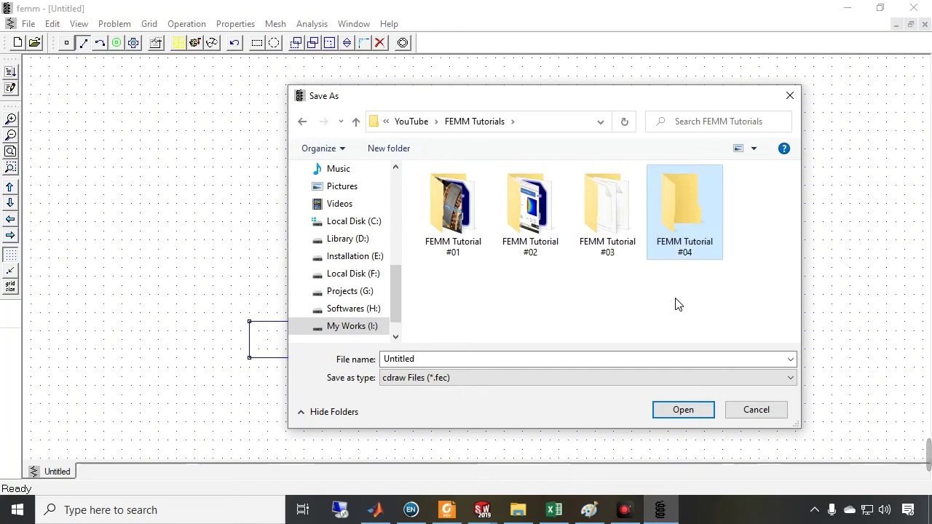
# Save the drawing as DC_Conduction_Lshape in the FEMM Tutorial #04 folder
pyautogui.doubleClick(689, 204)
pyautogui.moveTo(385, 357); pyautogui.dragTo(426, 359)
pyautogui.write('DC')
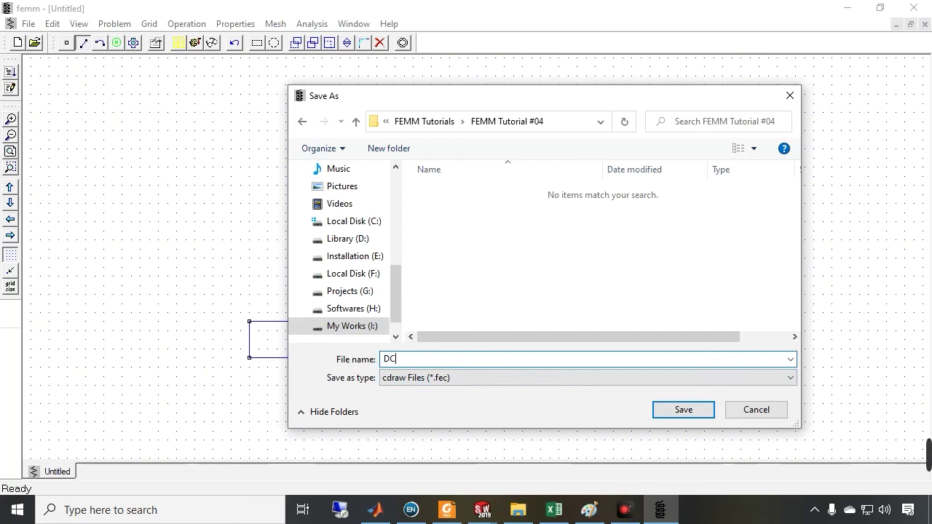
pyautogui.write('_Conduction_Lshape')
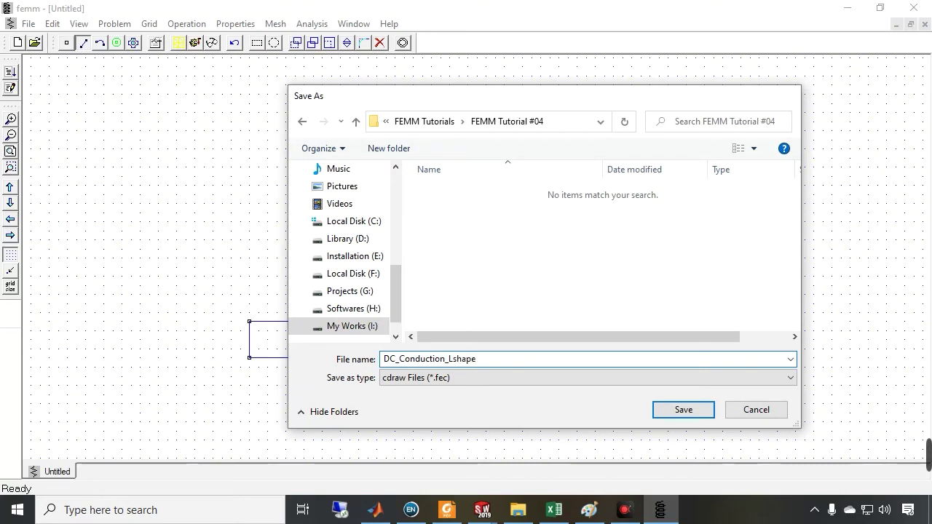
pyautogui.press('Return')
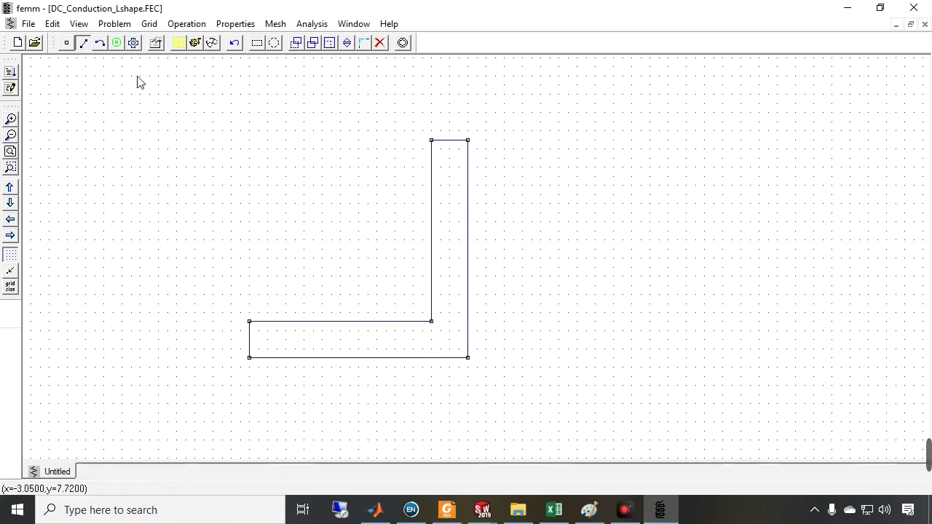
# Place a block label inside the vertical leg and add Copper from the materials library to the model materials
pyautogui.click(116, 42)
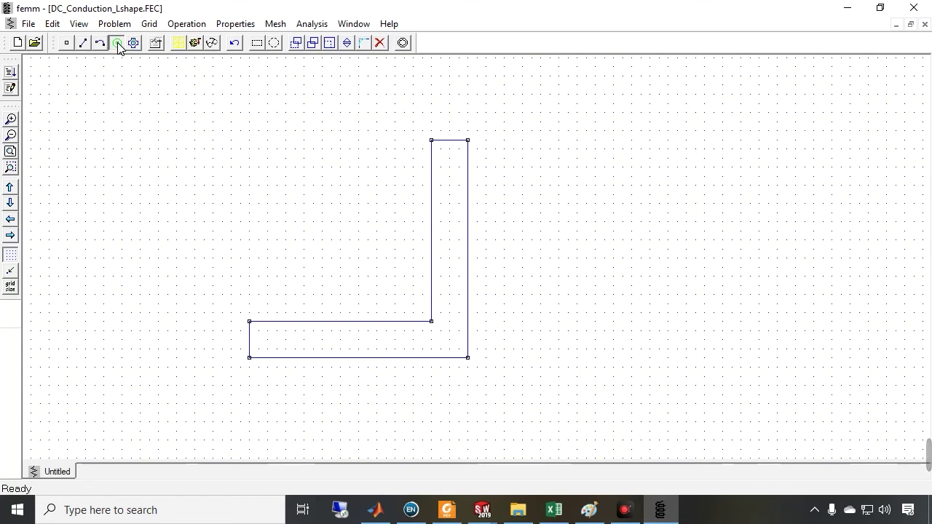
pyautogui.click(447, 282)
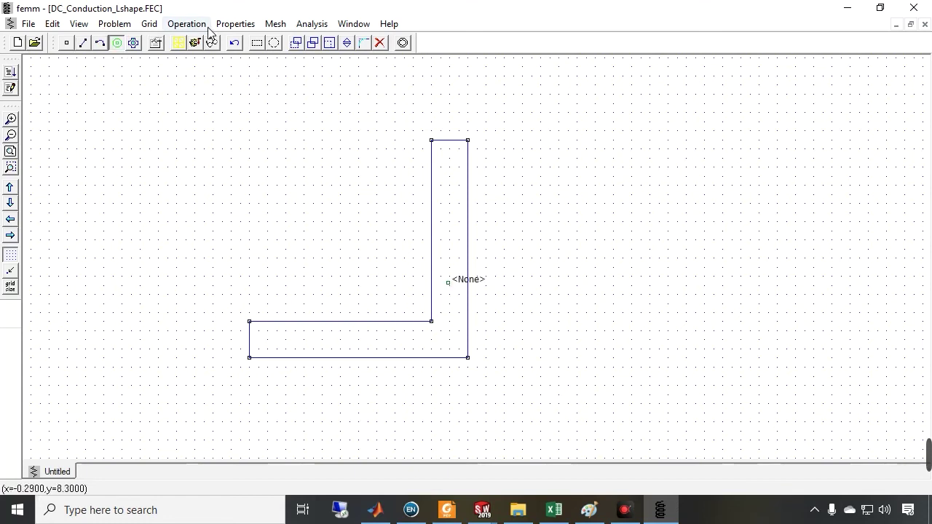
pyautogui.click(231, 24)
pyautogui.click(249, 125)
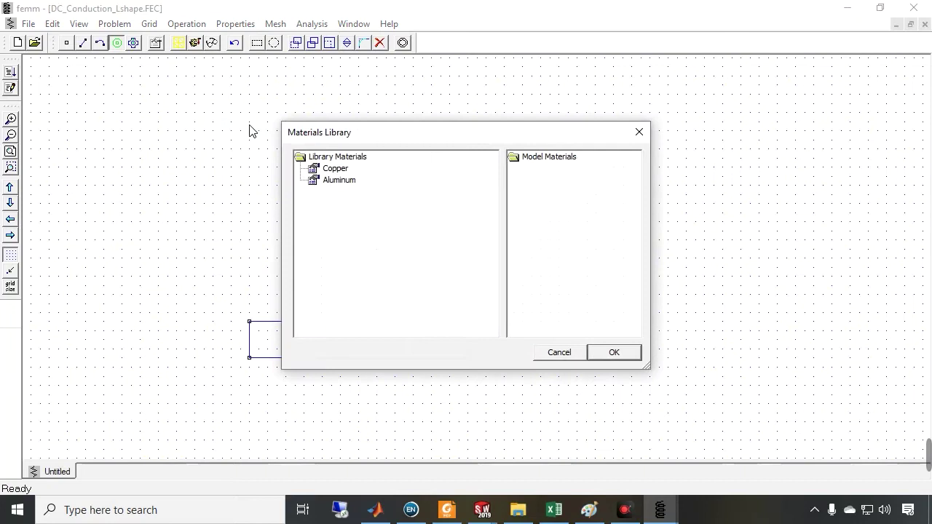
pyautogui.moveTo(324, 168); pyautogui.dragTo(537, 189)
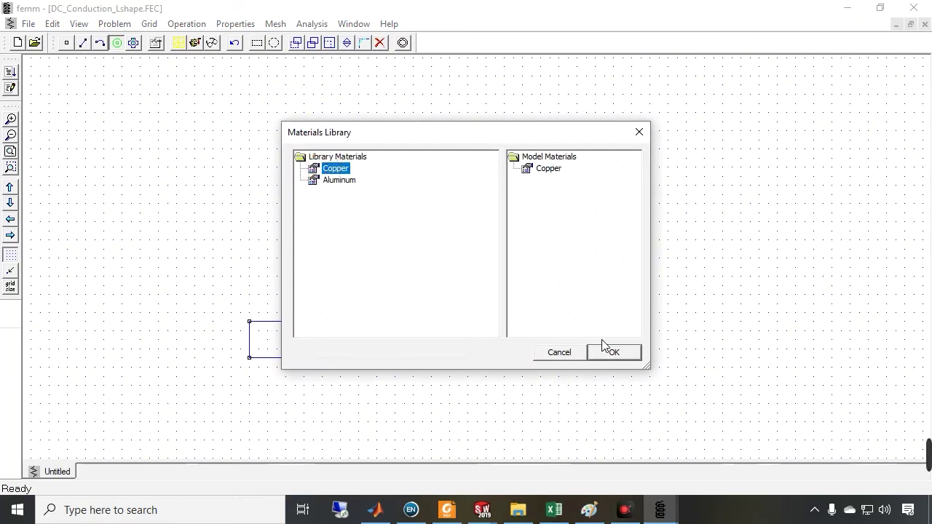
pyautogui.click(613, 355)
# Assign Copper as the block type of the label in the vertical leg
pyautogui.rightClick(450, 282)
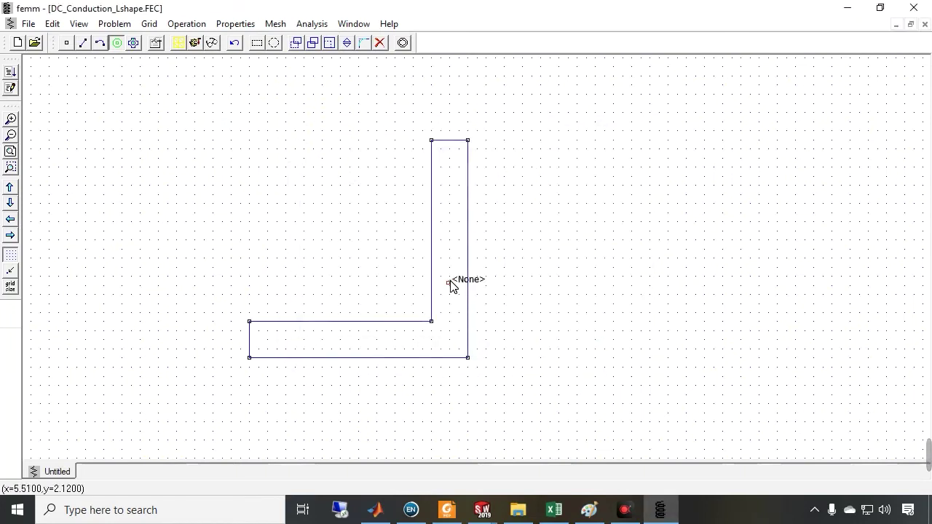
pyautogui.press('space')
pyautogui.click(475, 197)
pyautogui.click(470, 227)
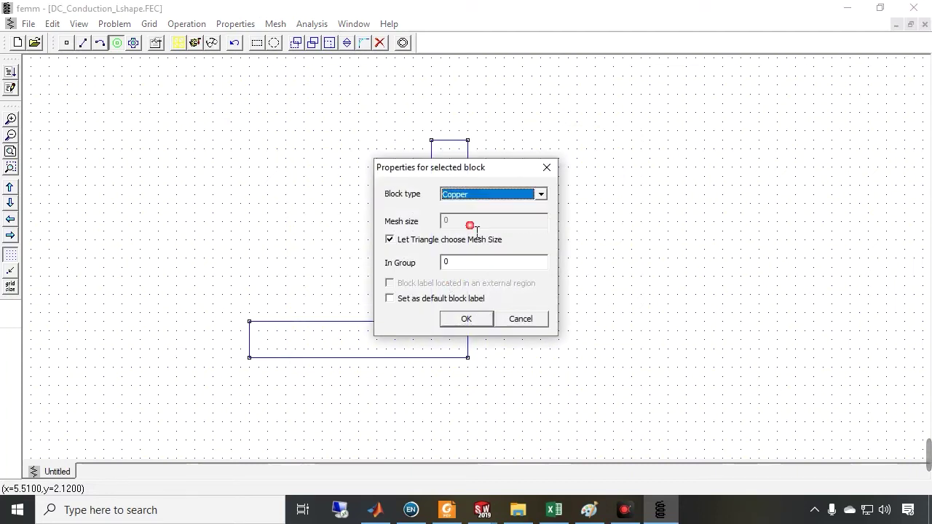
pyautogui.click(477, 323)
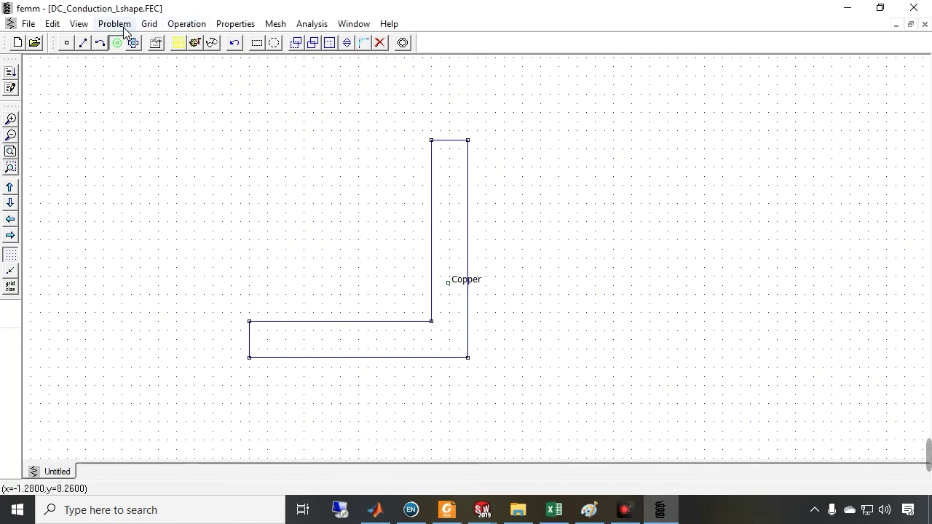
# Add a Fixed Voltage boundary property named "V = 1" with a voltage of 1
pyautogui.click(230, 24)
pyautogui.click(243, 58)
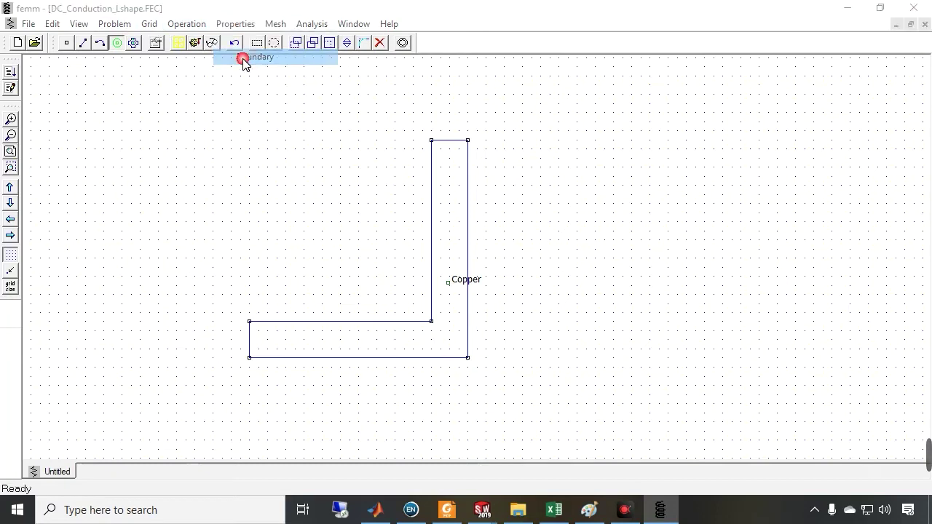
pyautogui.click(449, 260)
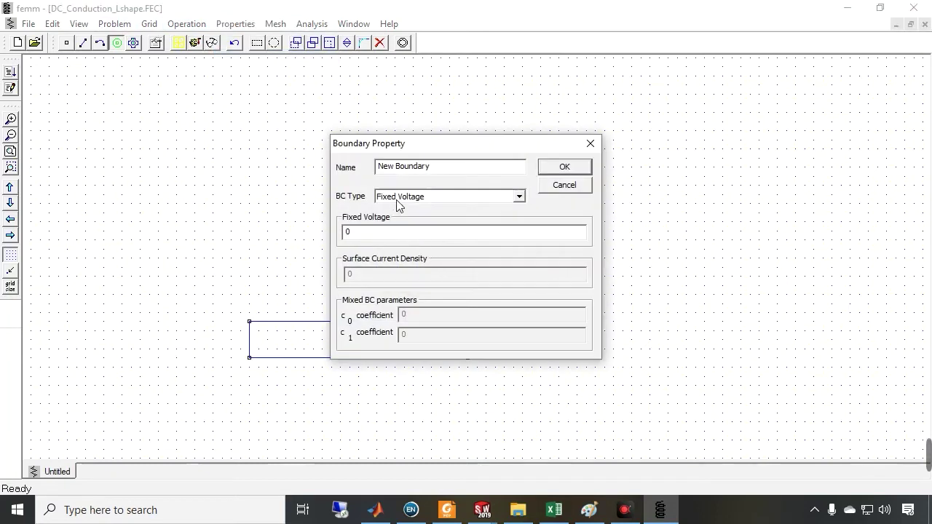
pyautogui.moveTo(442, 164); pyautogui.dragTo(279, 181)
pyautogui.write('V = ')
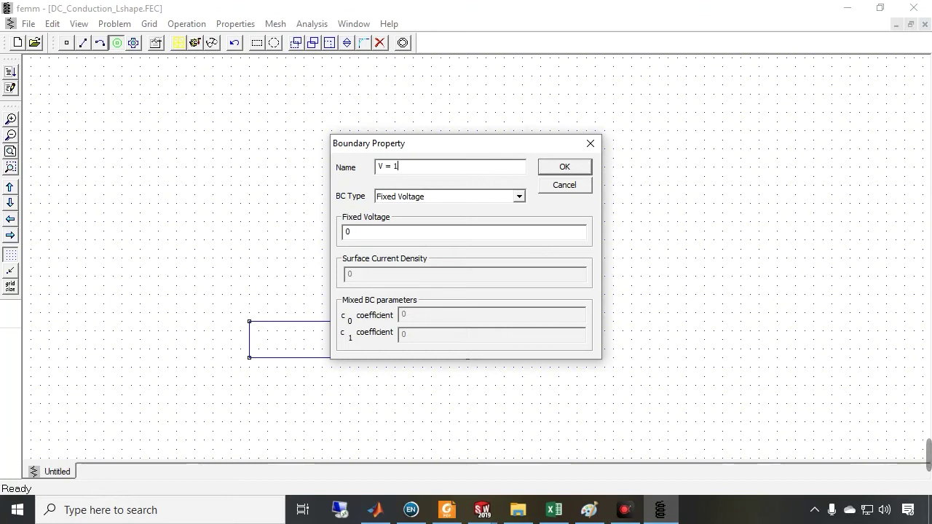
pyautogui.write('1')
pyautogui.click(550, 169)
# Add a second Fixed Voltage boundary property named "V = 0", keeping its voltage at 0
pyautogui.click(429, 258)
pyautogui.moveTo(450, 172); pyautogui.dragTo(292, 179)
pyautogui.write('V')
pyautogui.moveTo(362, 239); pyautogui.dragTo(337, 234)
pyautogui.click(561, 171)
# Add a boundary property named Insulation of type Surface Current Density with a value of 0, and finish defining boundaries
pyautogui.click(447, 261)
pyautogui.moveTo(442, 172); pyautogui.dragTo(194, 182)
pyautogui.write('Insulation')
pyautogui.click(520, 196)
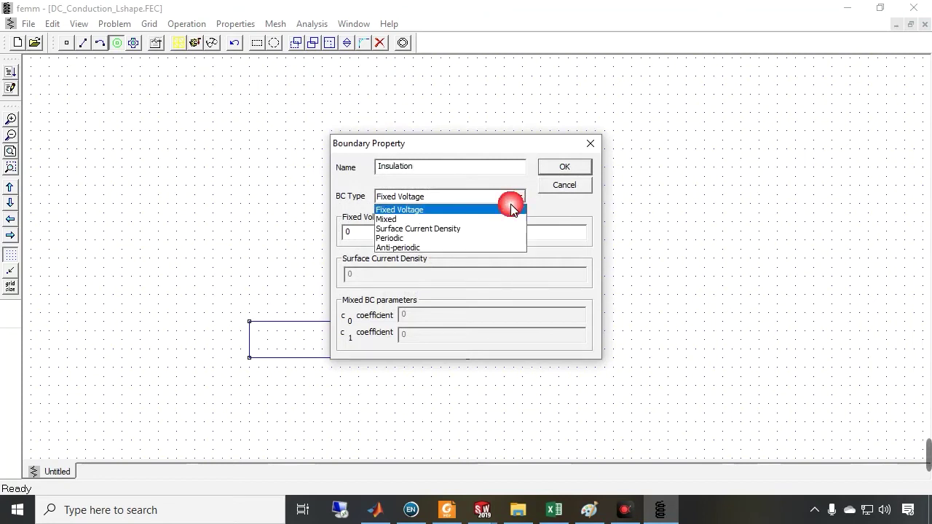
pyautogui.click(405, 229)
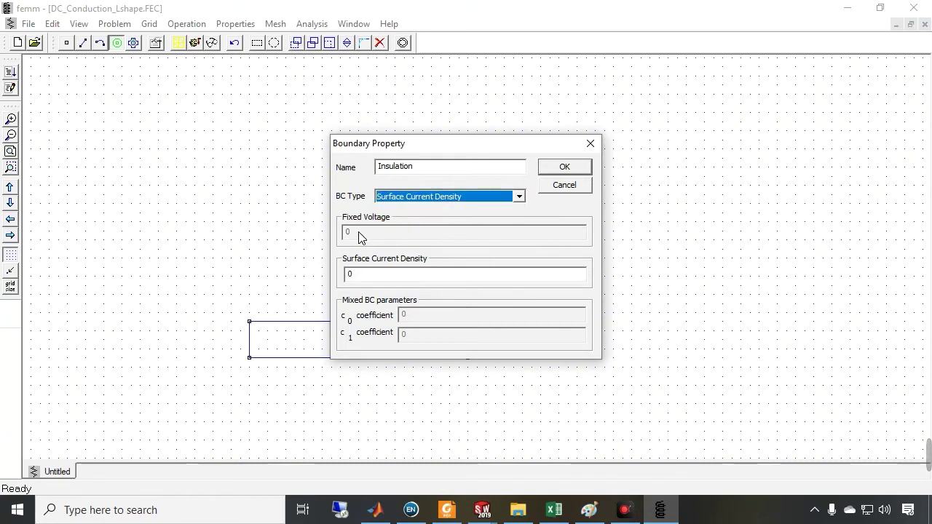
pyautogui.click(349, 276)
pyautogui.doubleClick(339, 273)
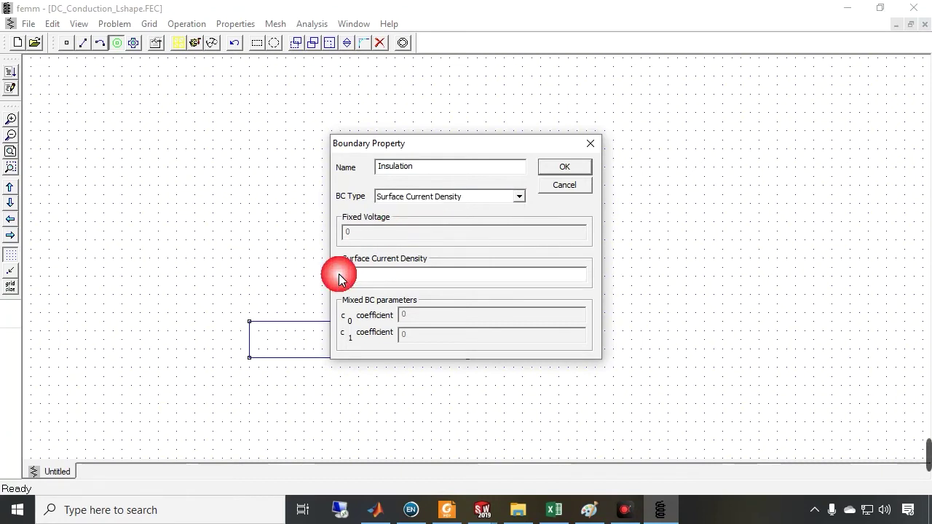
pyautogui.click(559, 169)
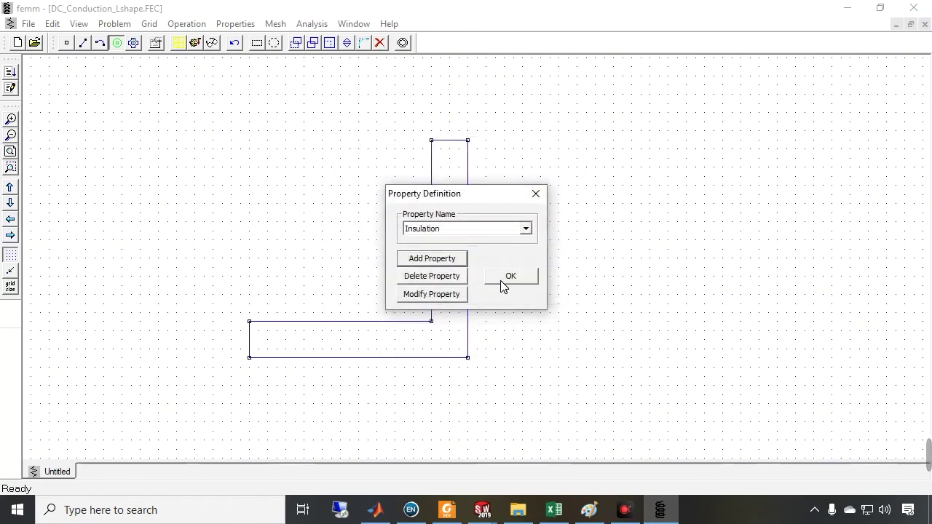
pyautogui.click(502, 277)
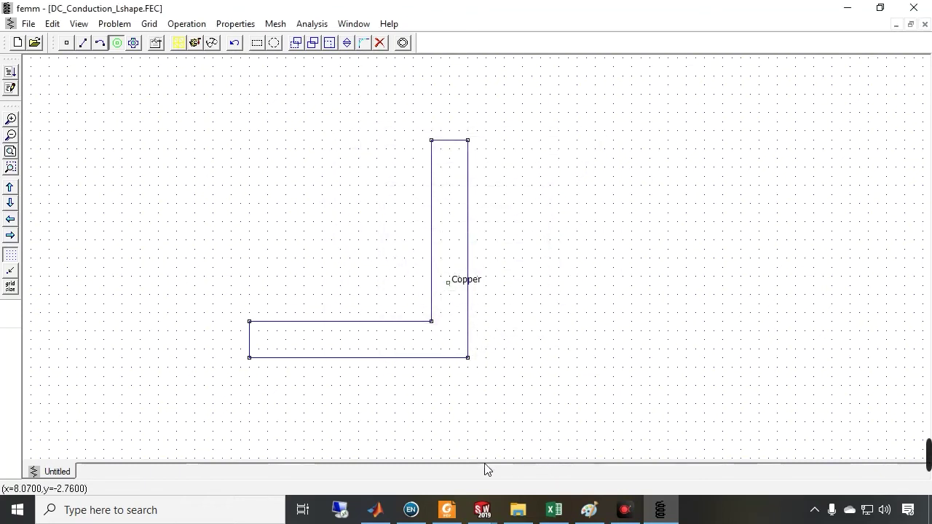
# Switch to the SolidWorks model to examine the faces of the L-shaped bar, then return to FEMM
pyautogui.moveTo(481, 516)
pyautogui.click(551, 473)
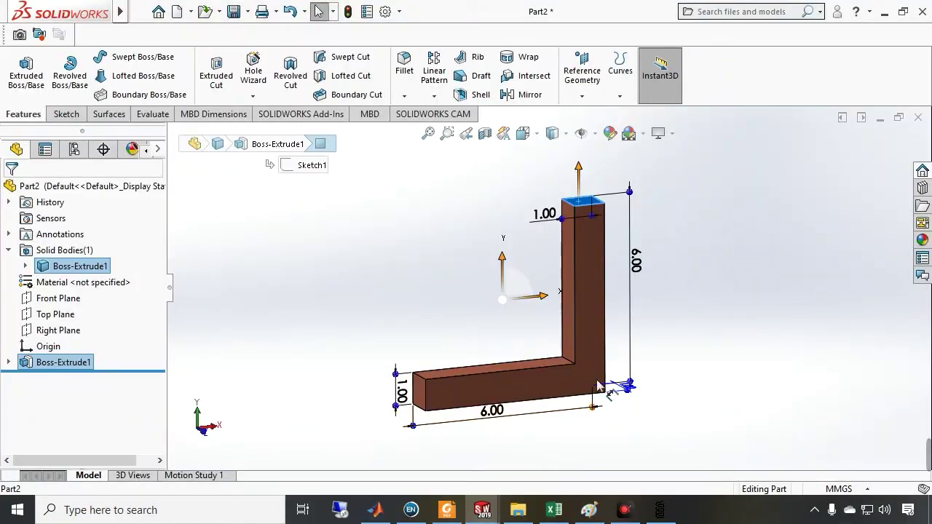
pyautogui.click(543, 372)
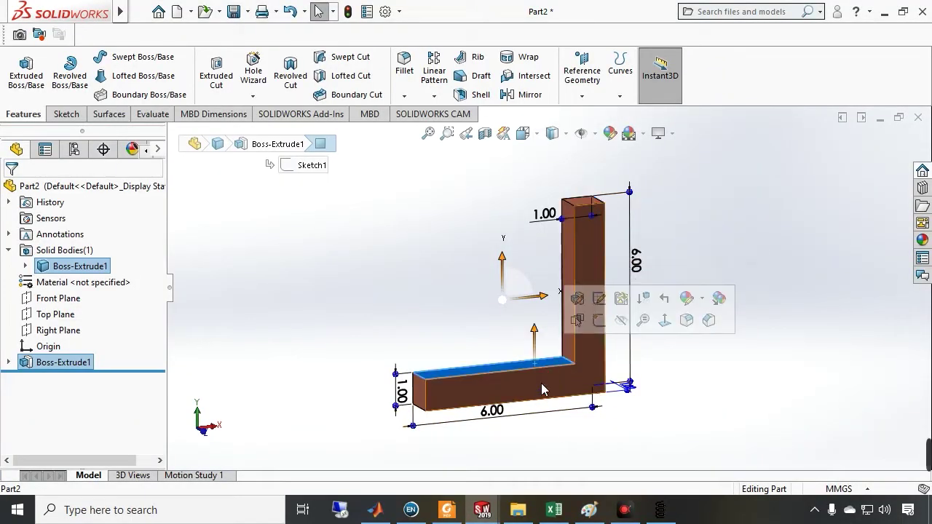
pyautogui.moveTo(575, 394); pyautogui.dragTo(531, 409)
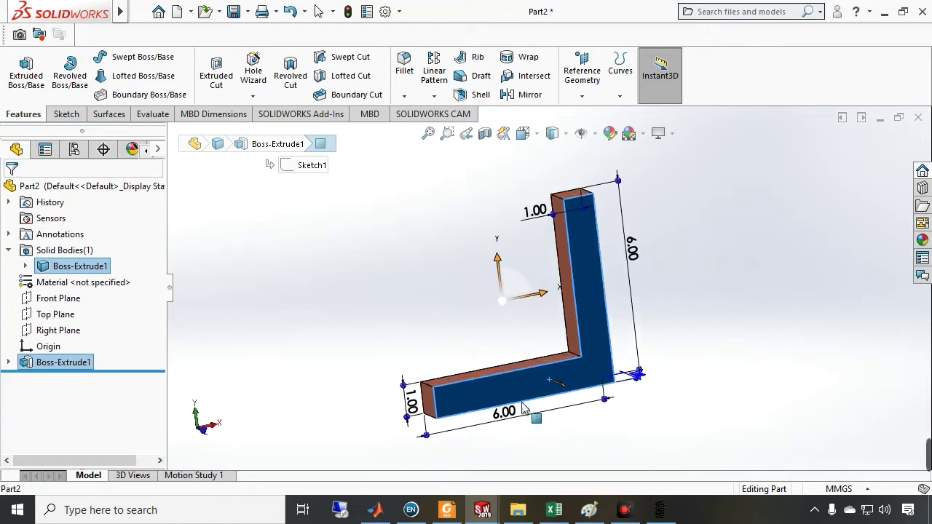
pyautogui.click(664, 505)
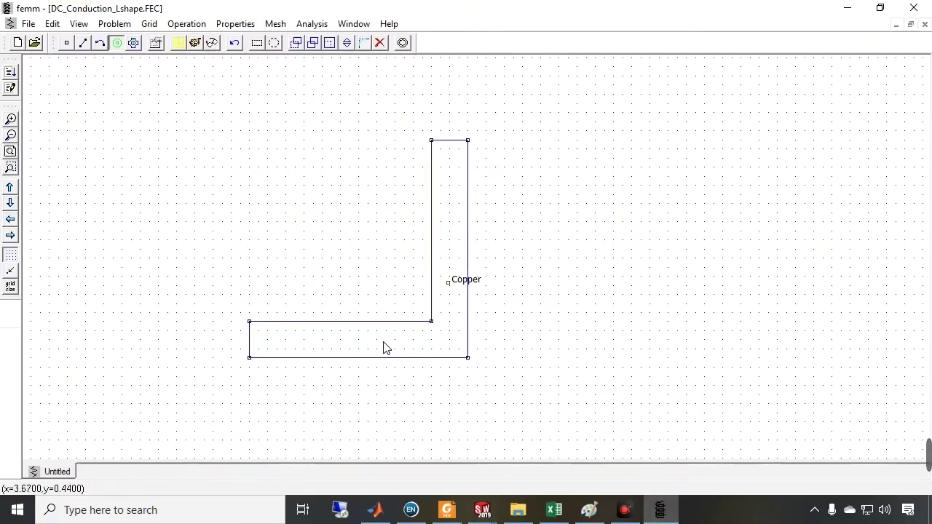
# Assign the V = 1 boundary to the short end segment of the horizontal leg
pyautogui.click(83, 43)
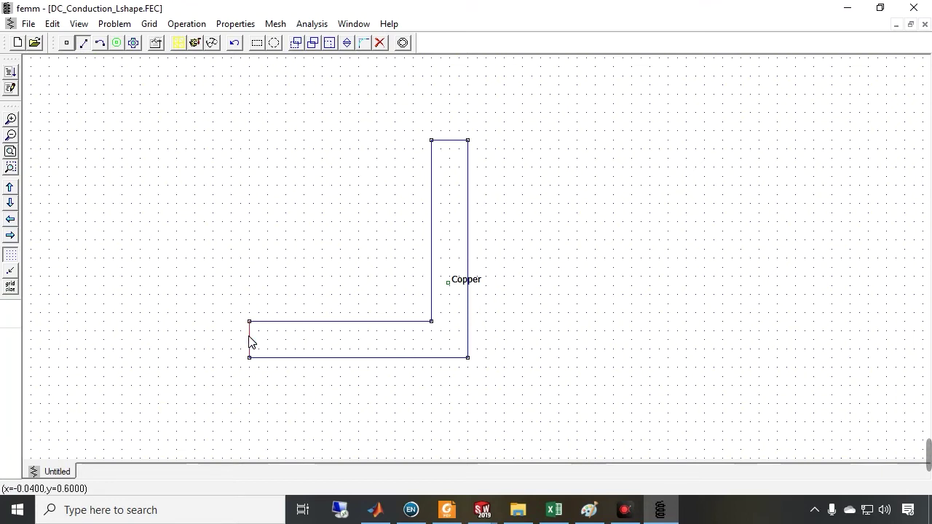
pyautogui.press('space')
pyautogui.click(469, 204)
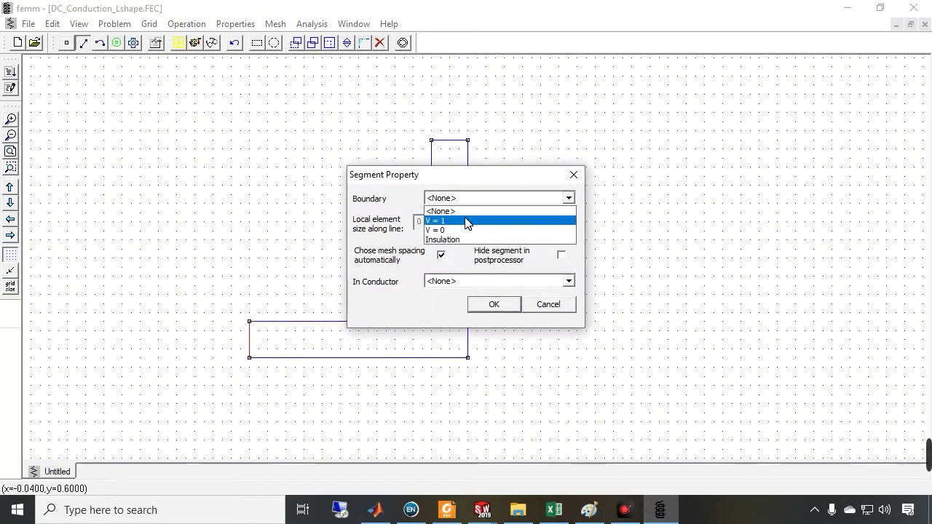
pyautogui.click(466, 218)
pyautogui.click(493, 304)
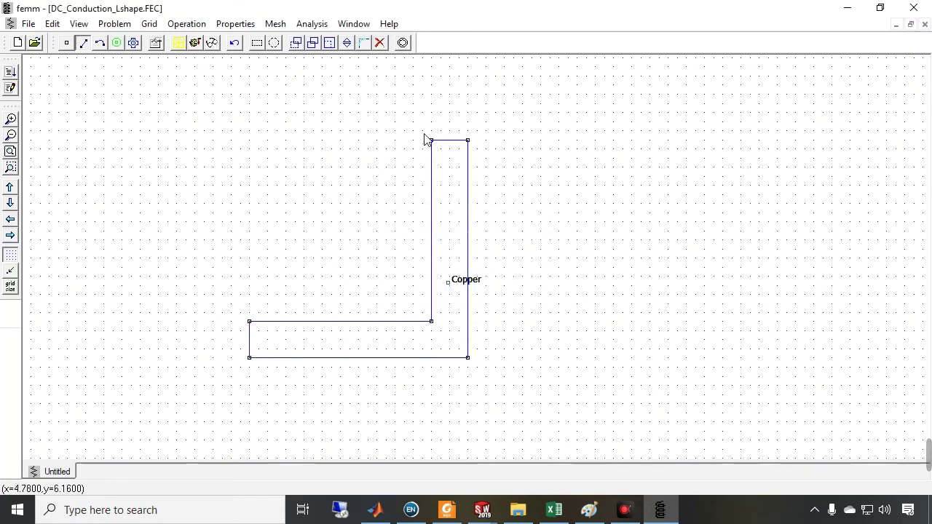
# Assign the V = 0 boundary to the short upper end segment of the vertical leg
pyautogui.rightClick(453, 144)
pyautogui.press('space')
pyautogui.click(493, 200)
pyautogui.click(480, 231)
pyautogui.click(498, 306)
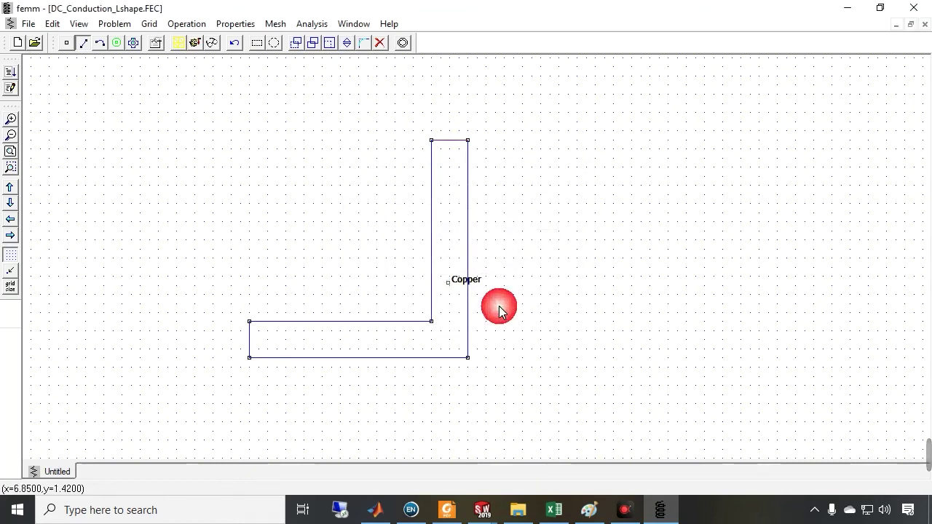
# Assign the Insulation boundary to the long outer vertical segment of the L-shaped bar
pyautogui.rightClick(468, 312)
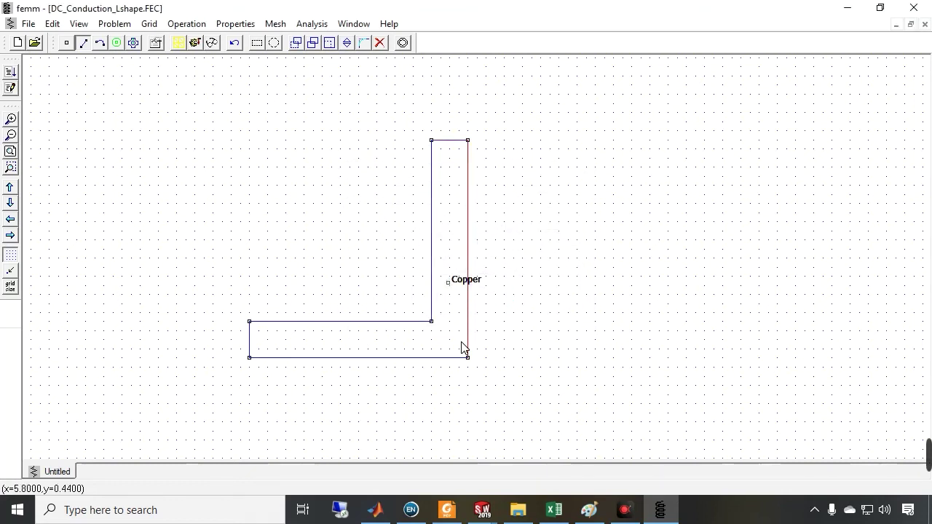
pyautogui.press('space')
pyautogui.click(463, 204)
pyautogui.click(462, 240)
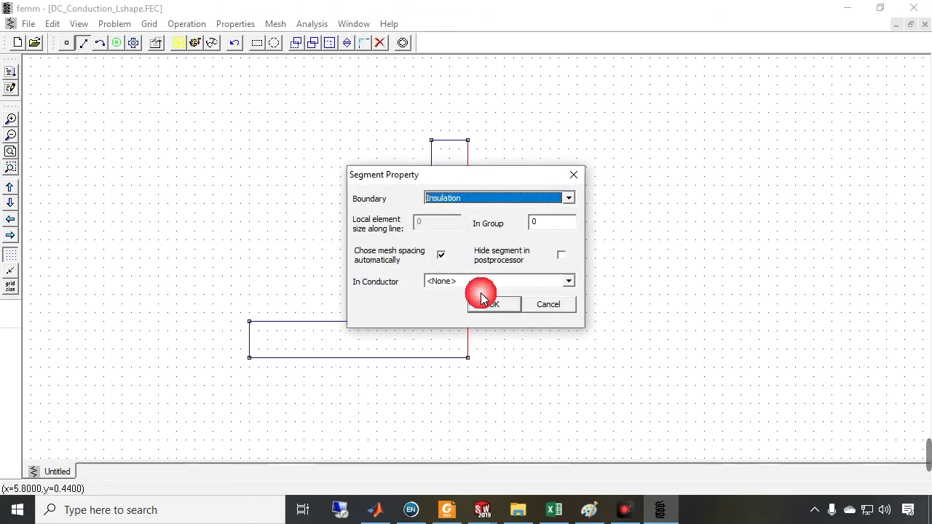
pyautogui.click(481, 297)
# Assign the Insulation boundary to the long lower horizontal segment of the L-shaped bar
pyautogui.rightClick(445, 357)
pyautogui.press('space')
pyautogui.click(495, 202)
pyautogui.click(468, 241)
pyautogui.click(485, 309)
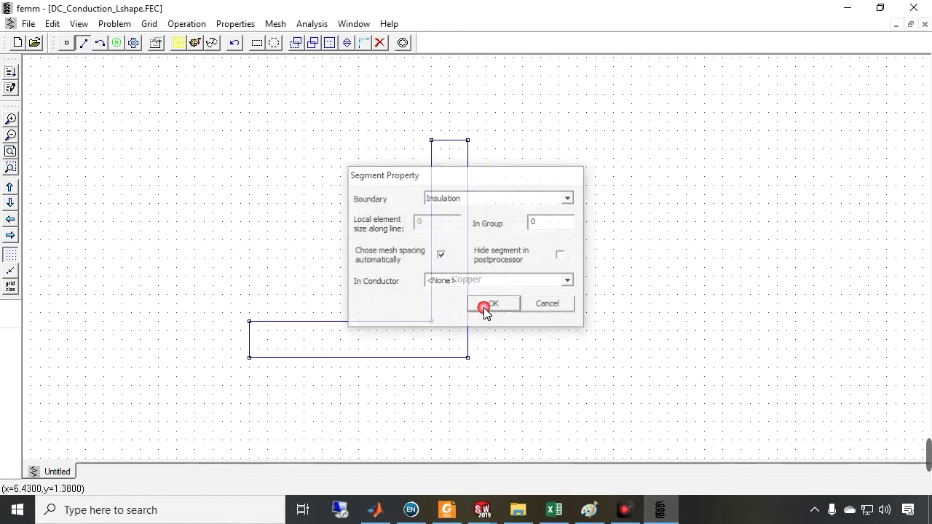
# Assign the Insulation boundary to the inner horizontal segment on the upper side of the horizontal leg
pyautogui.rightClick(391, 321)
pyautogui.press('space')
pyautogui.click(480, 202)
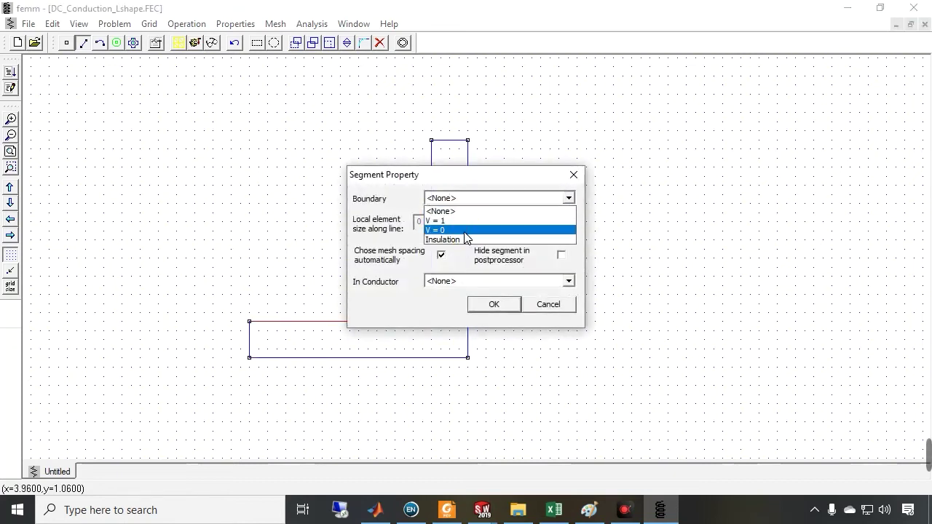
pyautogui.click(466, 239)
pyautogui.click(494, 304)
# Assign the Insulation boundary to the inner vertical segment of the vertical leg
pyautogui.rightClick(433, 237)
pyautogui.press('space')
pyautogui.click(486, 198)
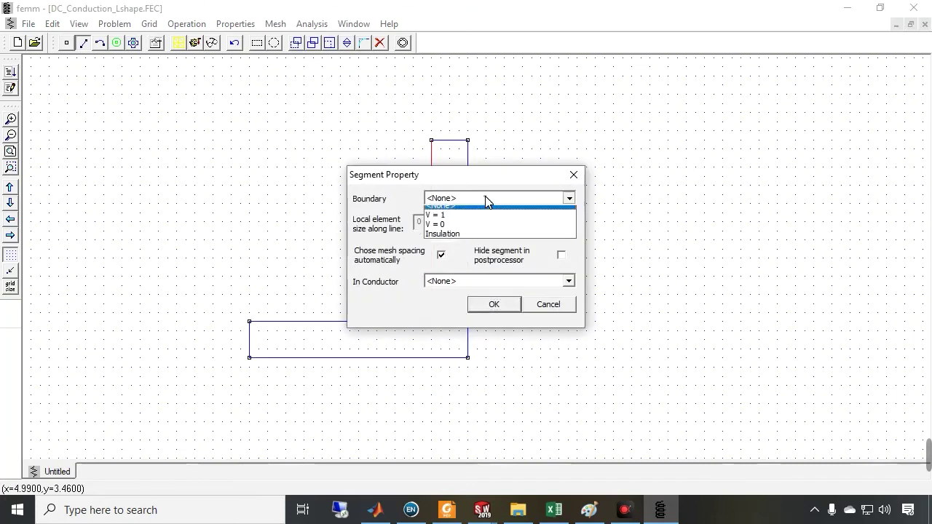
pyautogui.click(463, 235)
pyautogui.click(493, 301)
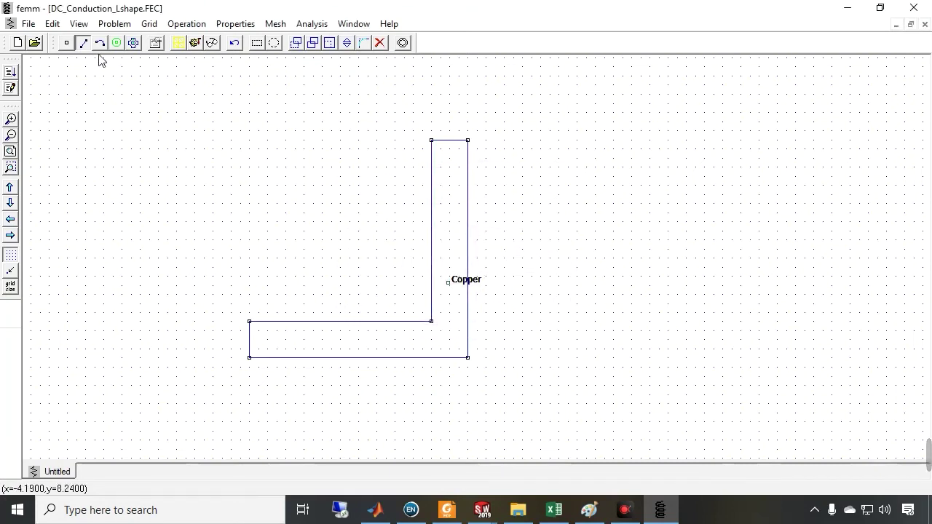
# Set the problem definition's frequency to 0 Hz and its length units to Centimeters
pyautogui.click(115, 23)
pyautogui.moveTo(497, 198); pyautogui.dragTo(390, 195)
pyautogui.write('0')
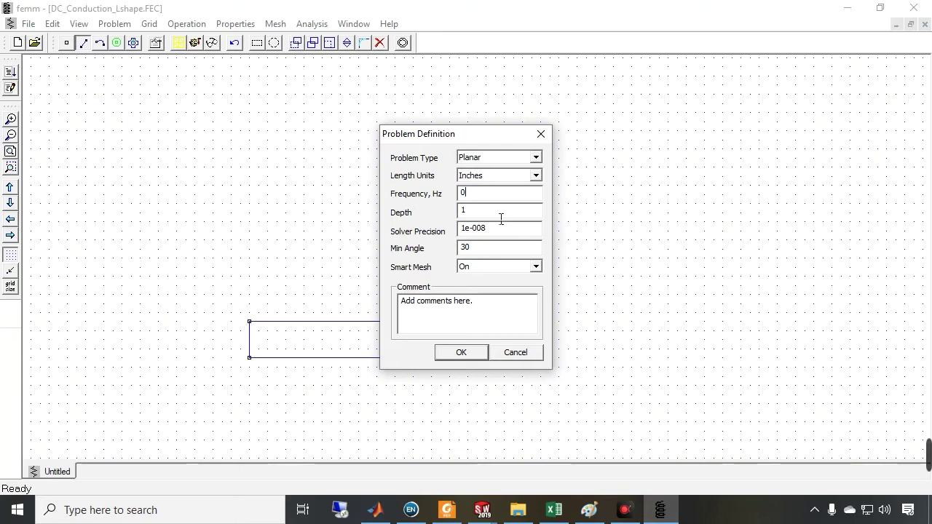
pyautogui.click(535, 176)
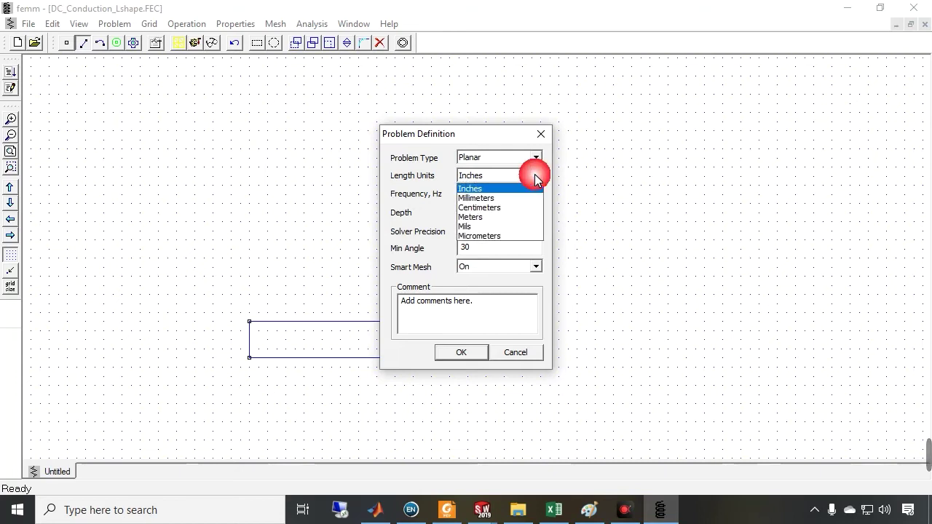
pyautogui.click(498, 208)
pyautogui.click(487, 215)
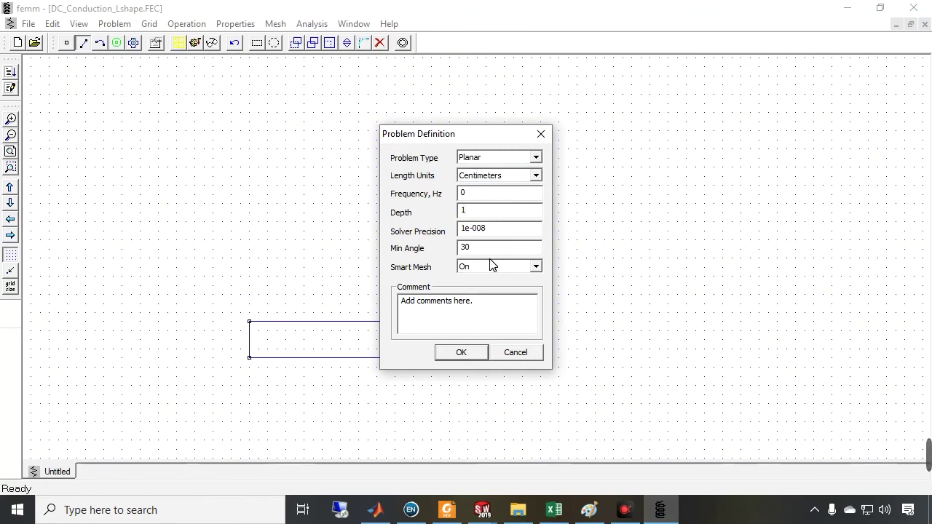
pyautogui.click(449, 356)
# Generate the mesh for the L-shaped bar and run the solver
pyautogui.click(181, 45)
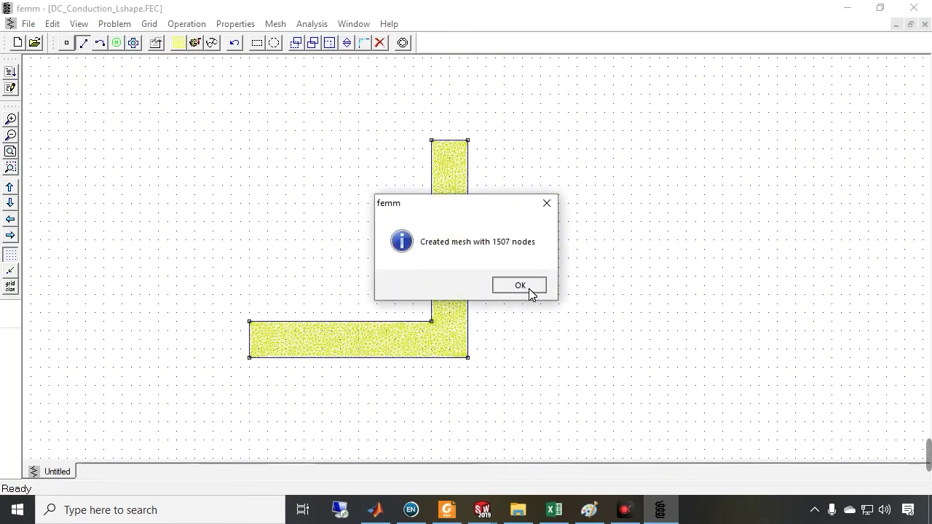
pyautogui.click(528, 289)
pyautogui.click(196, 45)
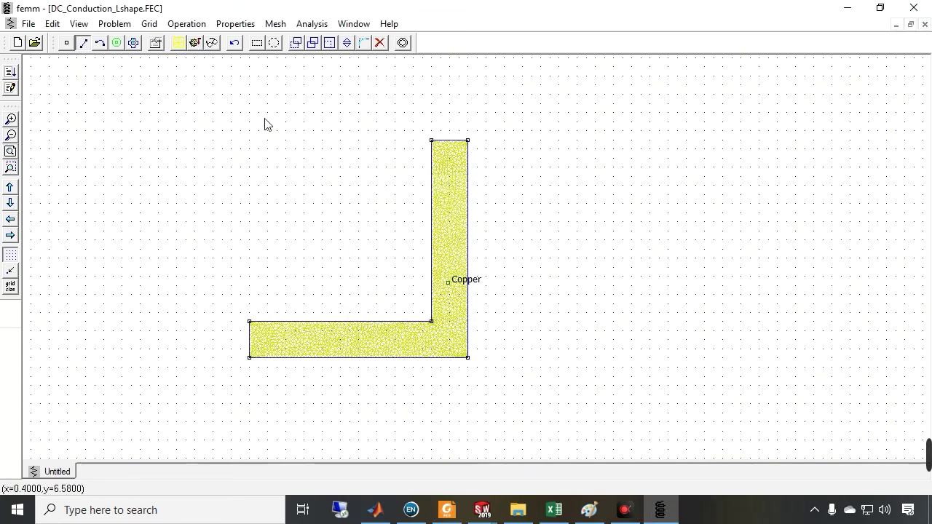
# Open the solution's voltage density plot, dismiss the output window and bring the whole bar into view
pyautogui.click(213, 43)
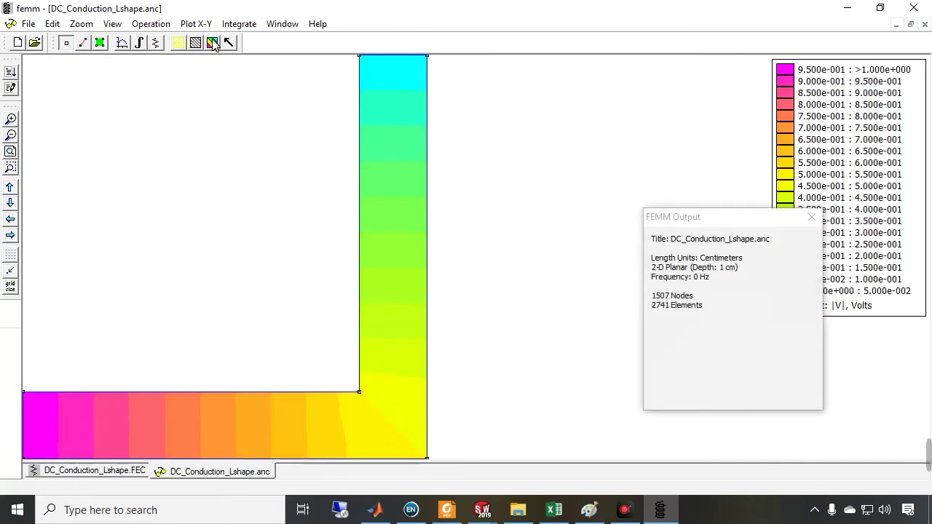
pyautogui.click(811, 217)
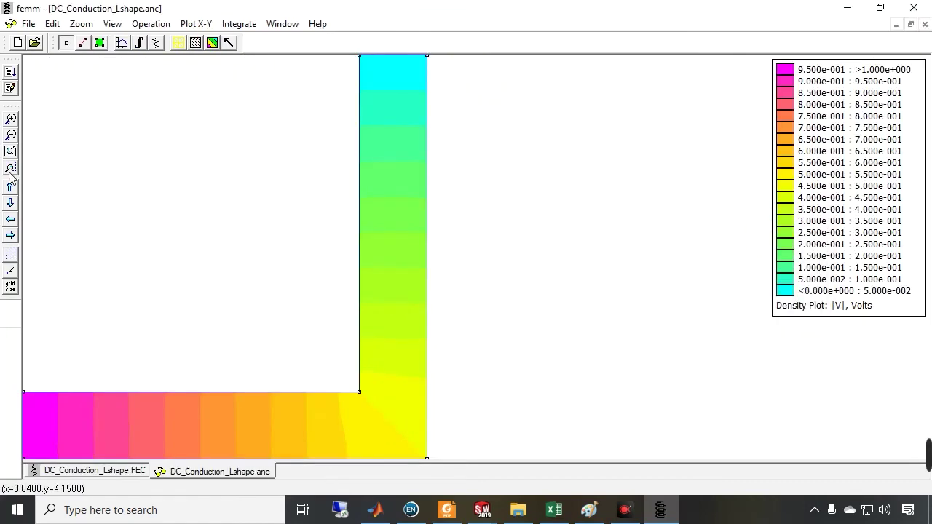
pyautogui.click(11, 151)
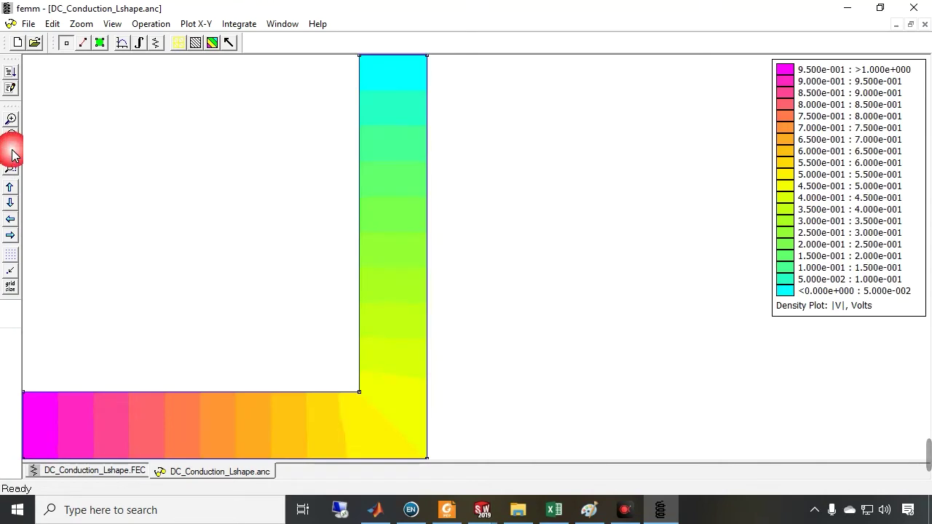
pyautogui.click(10, 136)
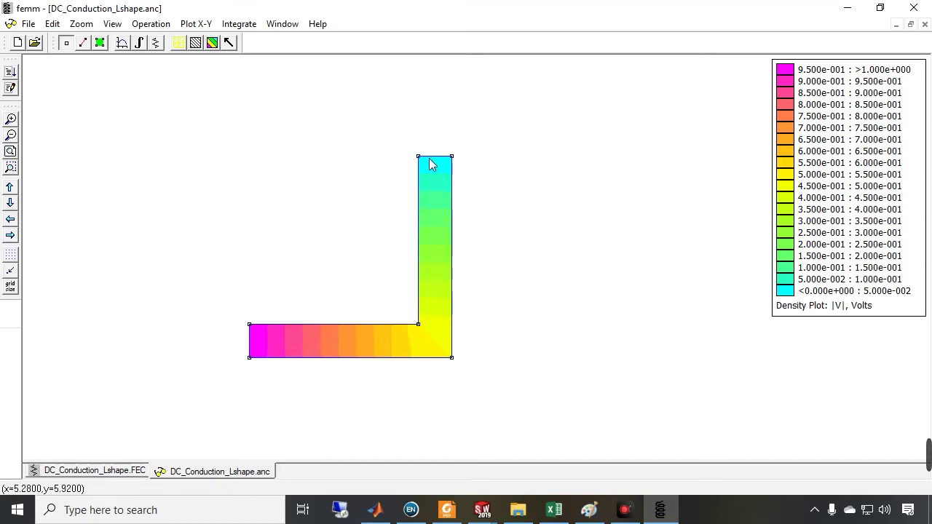
# Overlay a Re(J) current density vector plot with a scaling factor of 0.5
pyautogui.click(230, 42)
pyautogui.click(520, 225)
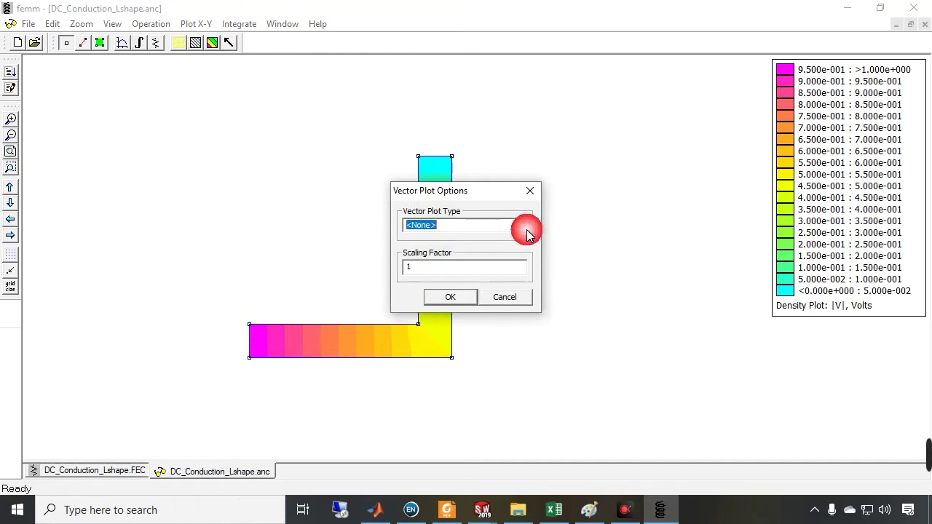
pyautogui.click(495, 248)
pyautogui.press('Tab')
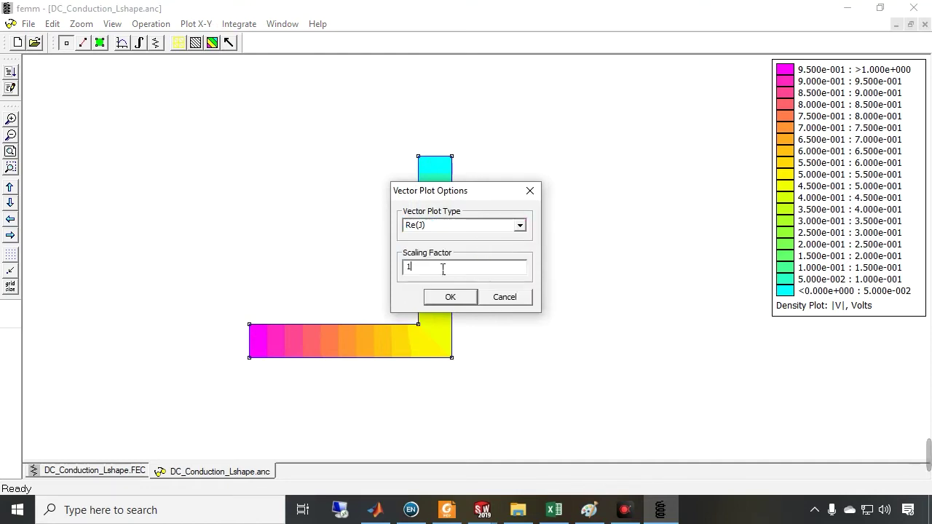
pyautogui.click(444, 297)
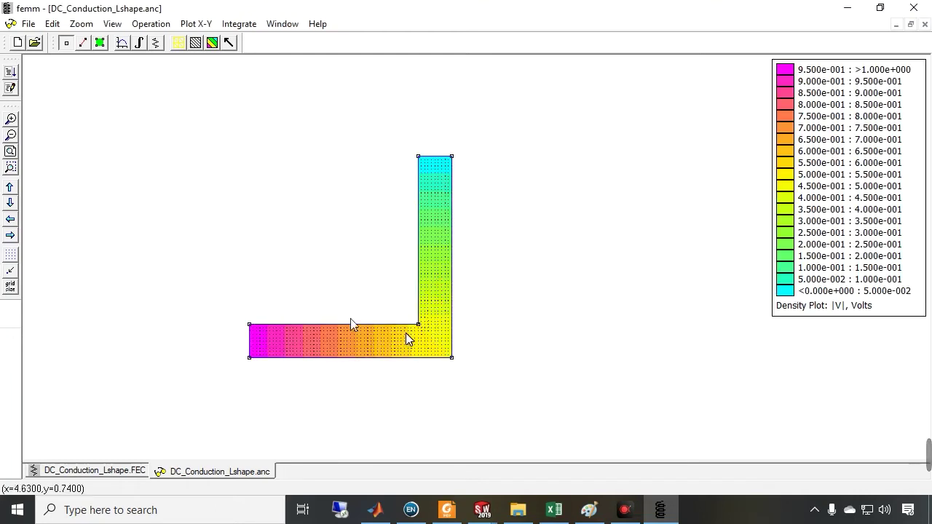
# Set the scaling factor of the Re(J) vector plot to 1
pyautogui.click(10, 150)
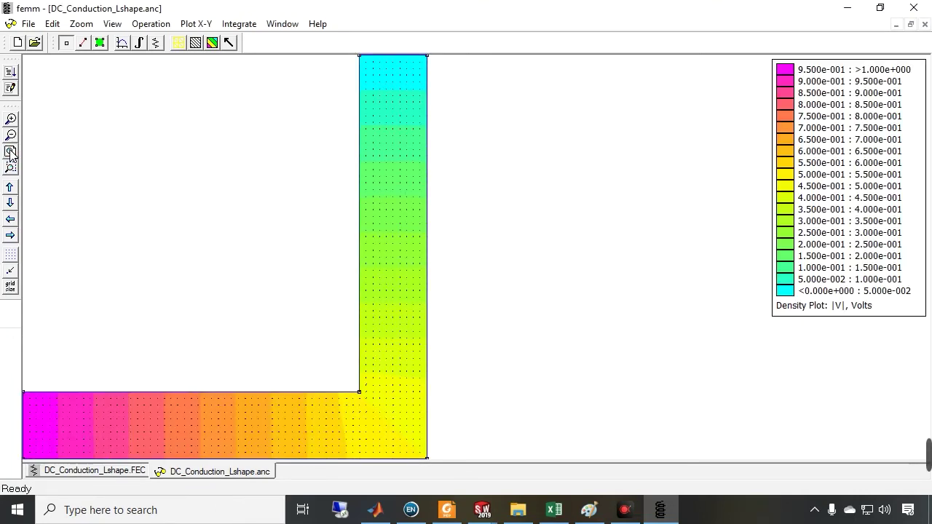
pyautogui.click(233, 42)
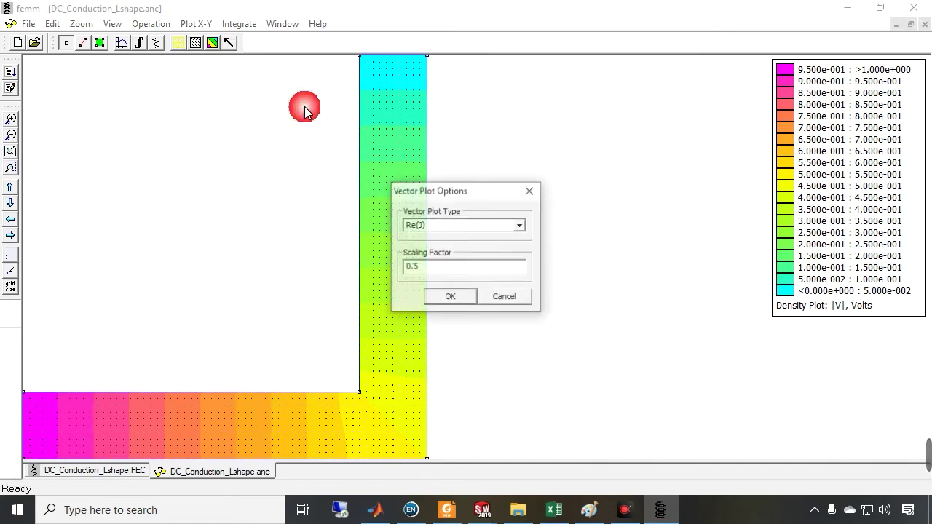
pyautogui.moveTo(422, 265); pyautogui.dragTo(337, 277)
pyautogui.write('1')
pyautogui.click(446, 297)
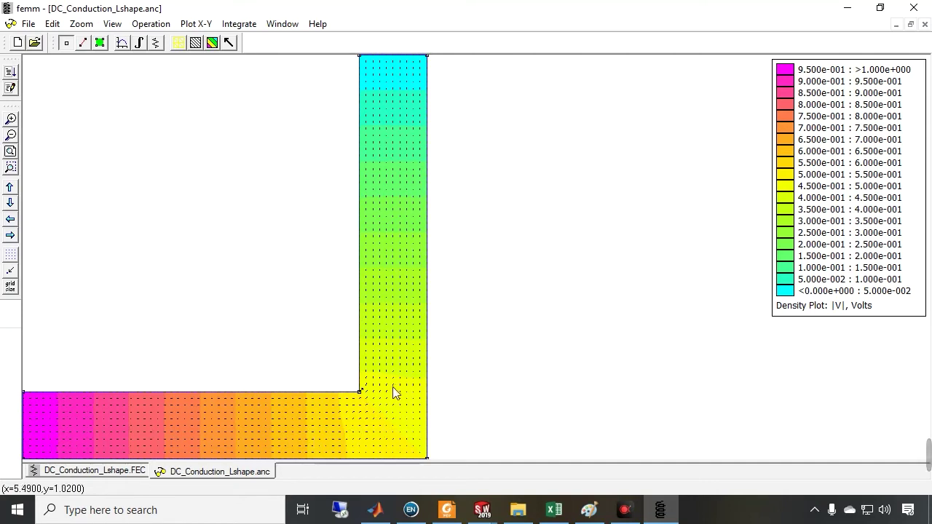
pyautogui.click(228, 42)
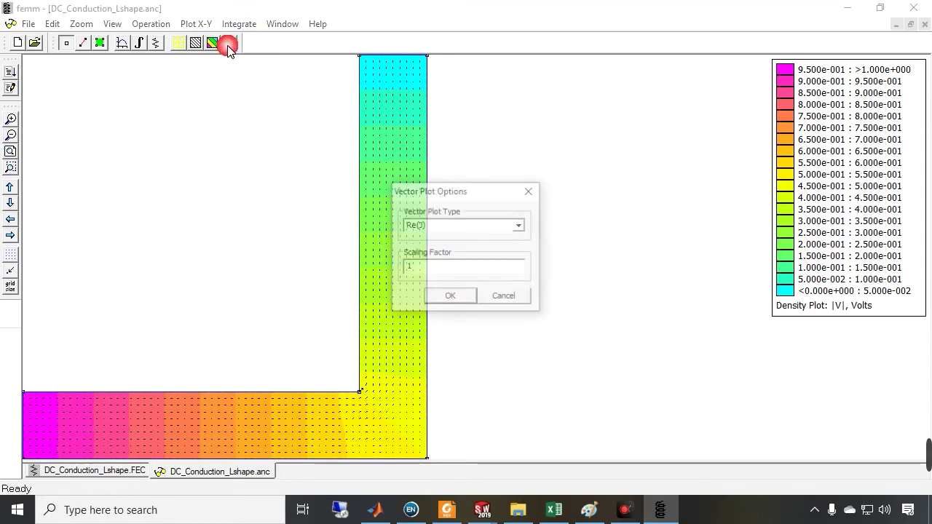
pyautogui.click(529, 191)
pyautogui.click(10, 148)
pyautogui.click(15, 139)
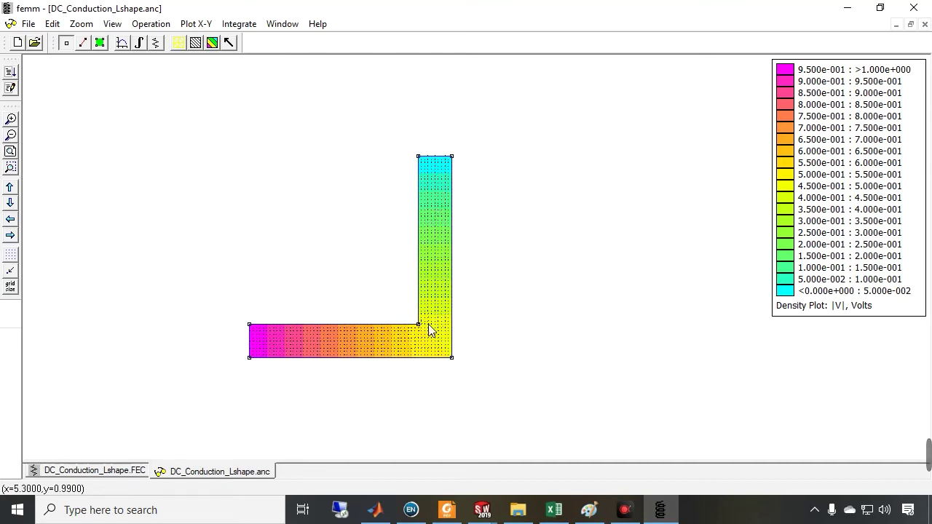
# Show the point properties output window and move it beside the L-shaped bar
pyautogui.click(114, 24)
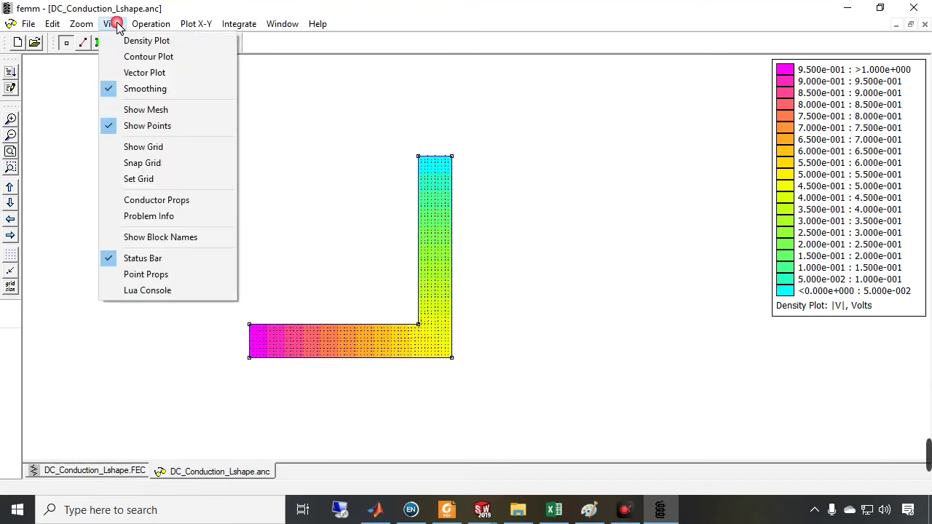
pyautogui.click(155, 276)
pyautogui.moveTo(709, 219); pyautogui.dragTo(594, 177)
pyautogui.click(10, 151)
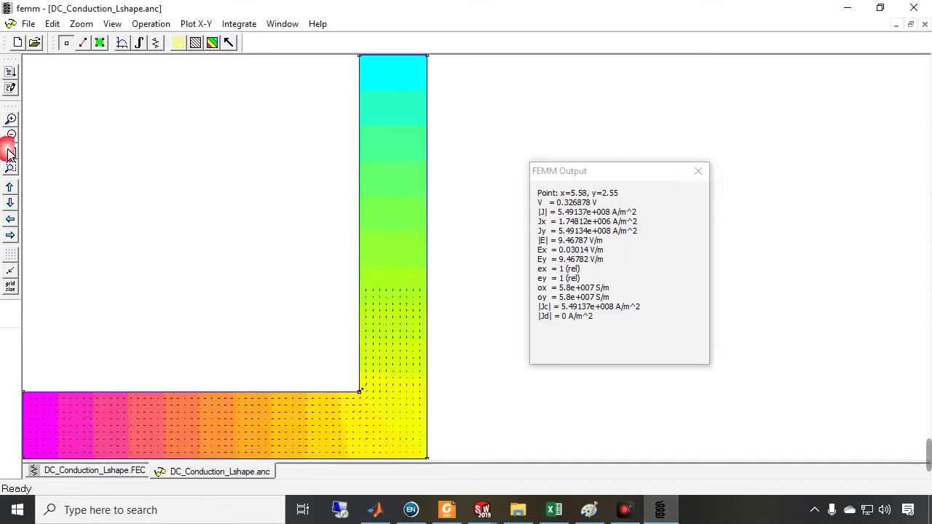
# Probe point values near the V = 0 end, around the inner corner and near the V = 1 end of the bar
pyautogui.click(391, 81)
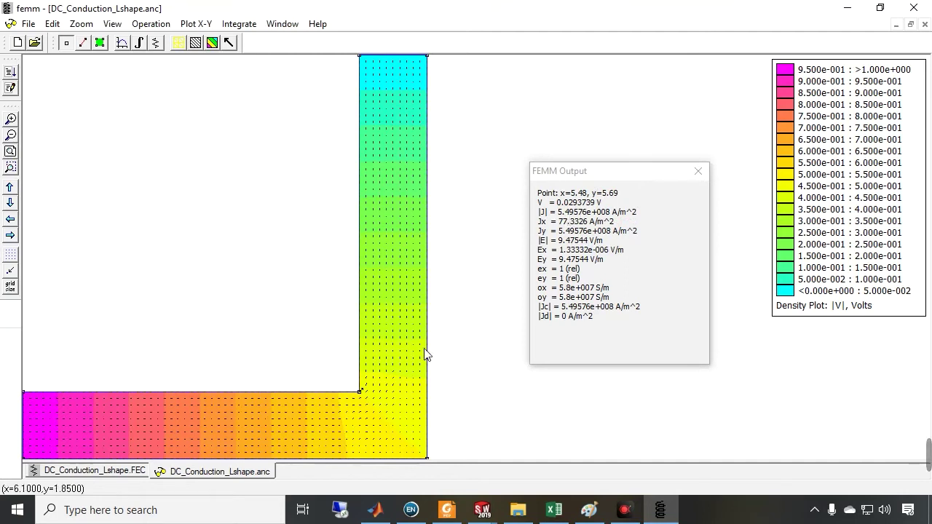
pyautogui.click(378, 400)
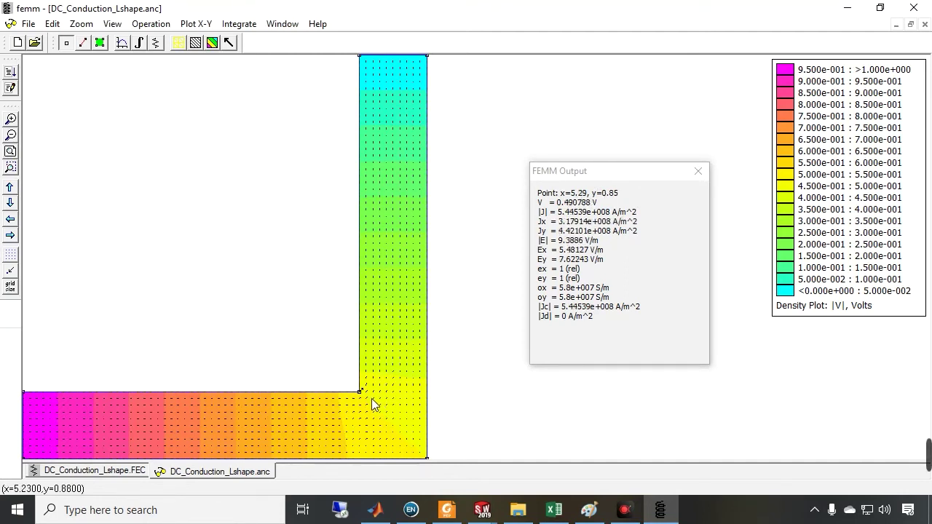
pyautogui.click(362, 399)
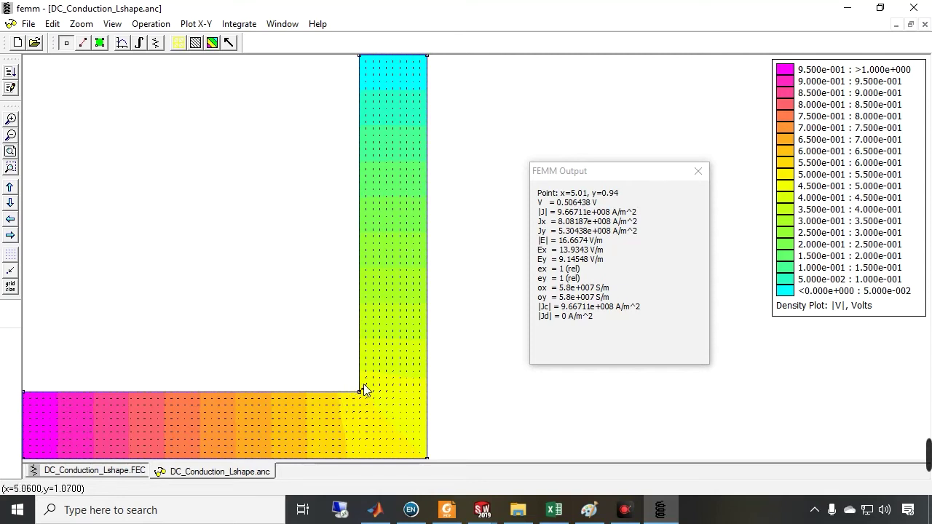
pyautogui.click(40, 423)
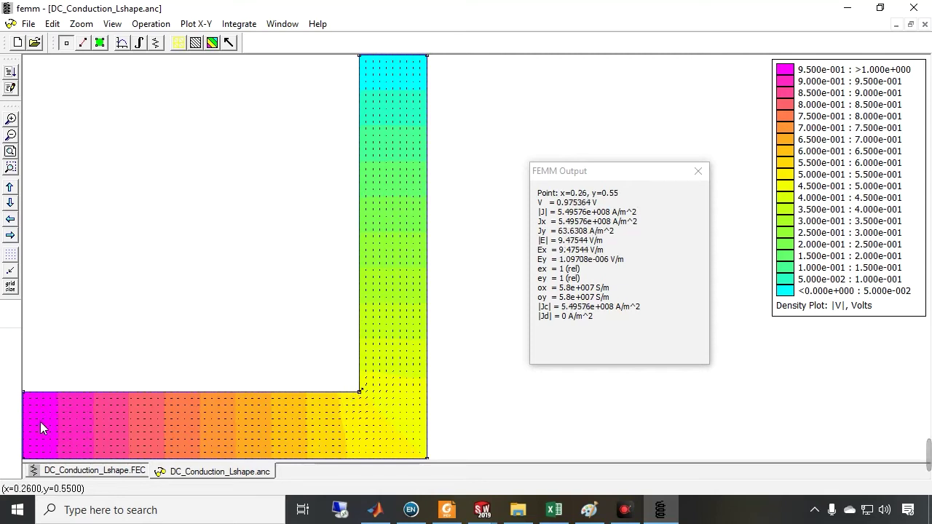
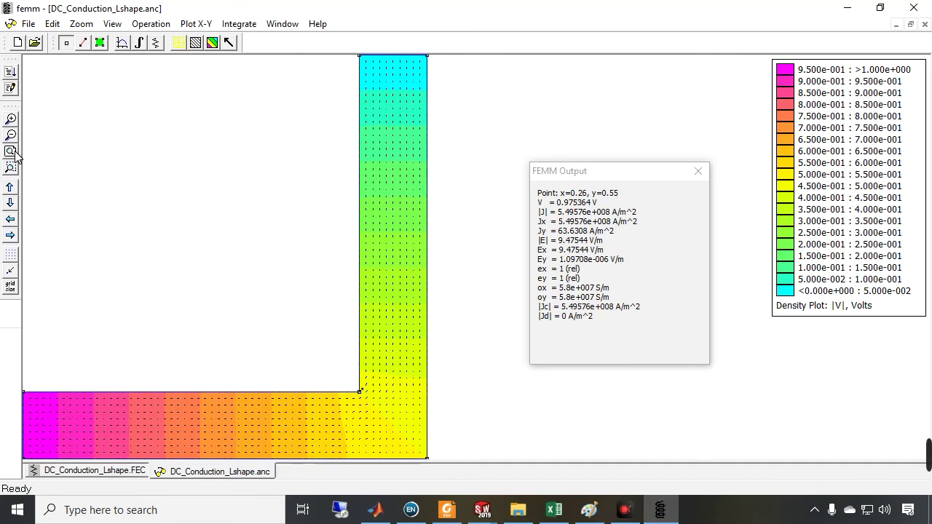
pyautogui.click(11, 137)
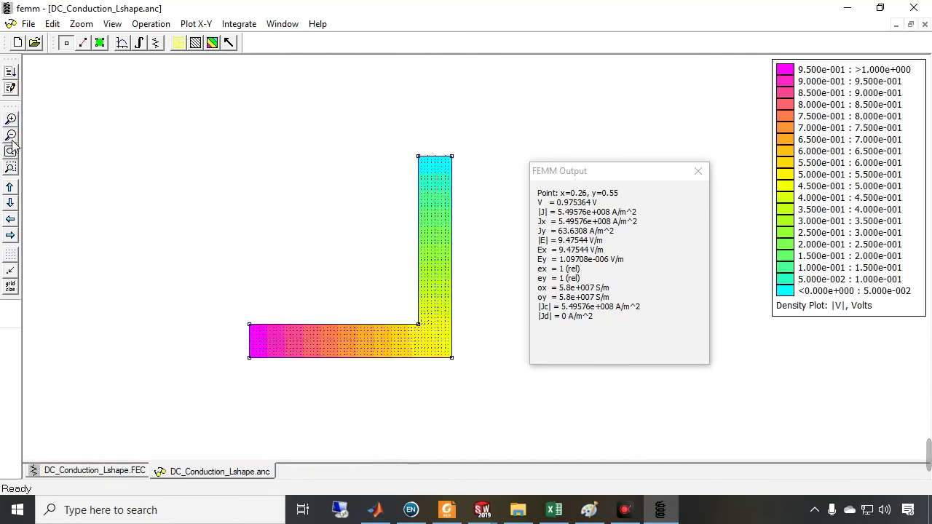
pyautogui.click(11, 151)
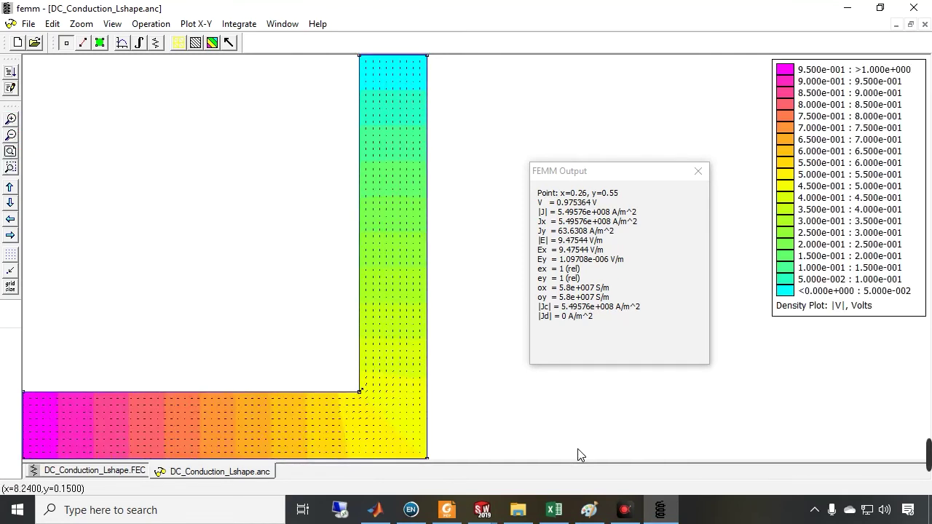
# Switch to the Calculations workbook in Excel and review the input parameters, including the model depth in cell B3
pyautogui.click(553, 509)
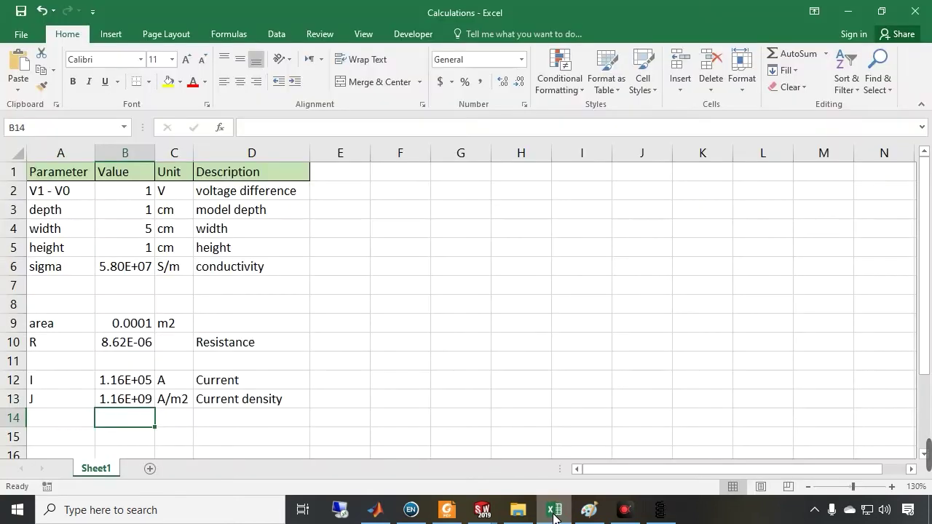
pyautogui.click(363, 272)
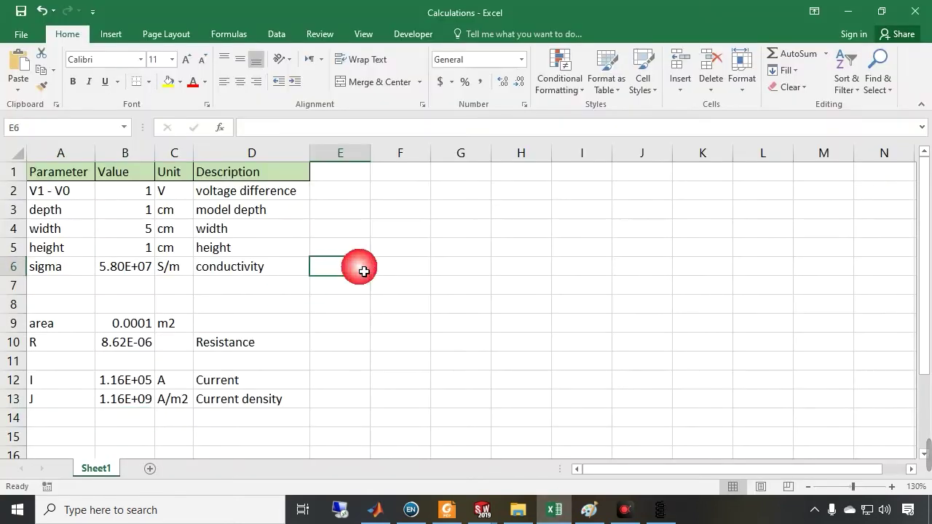
pyautogui.click(140, 213)
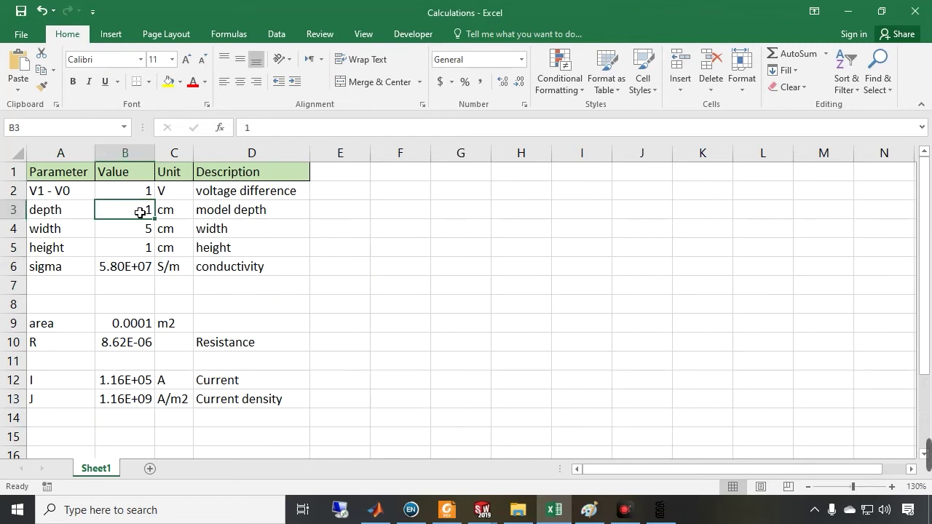
# Switch to Part2 in SolidWorks and start a sketch on the front face of the L-shaped bar
pyautogui.click(75, 233)
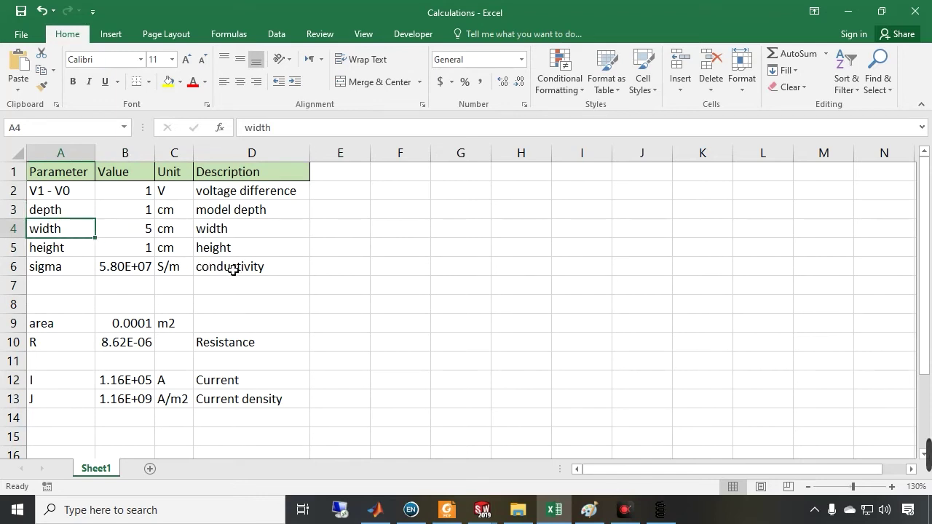
pyautogui.moveTo(490, 509)
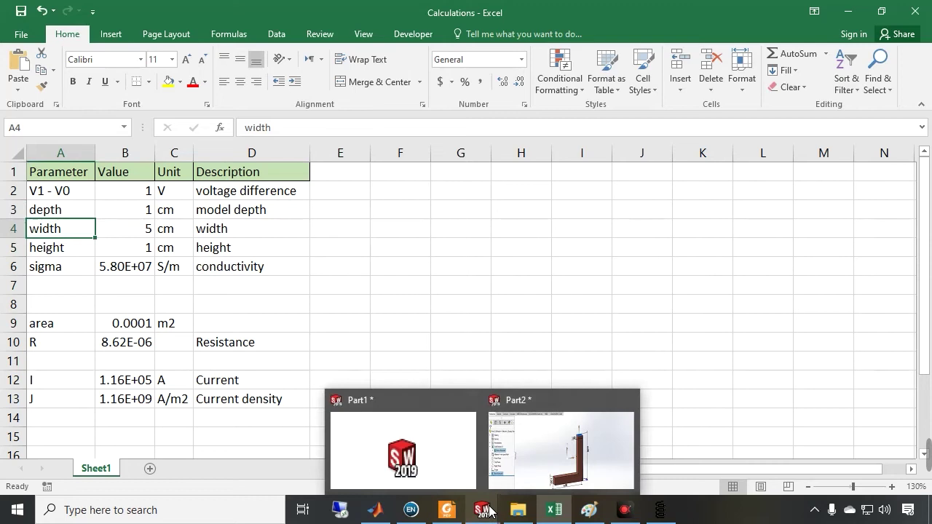
pyautogui.click(574, 444)
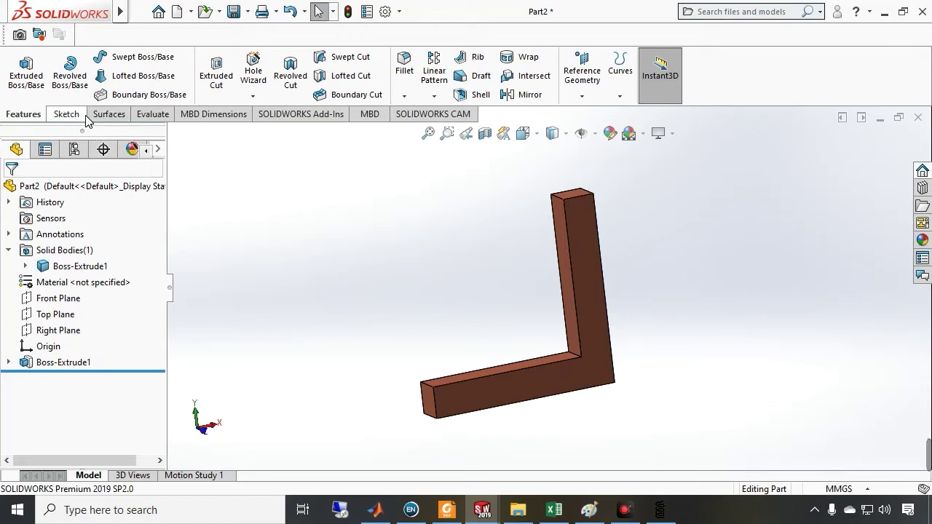
pyautogui.click(557, 378)
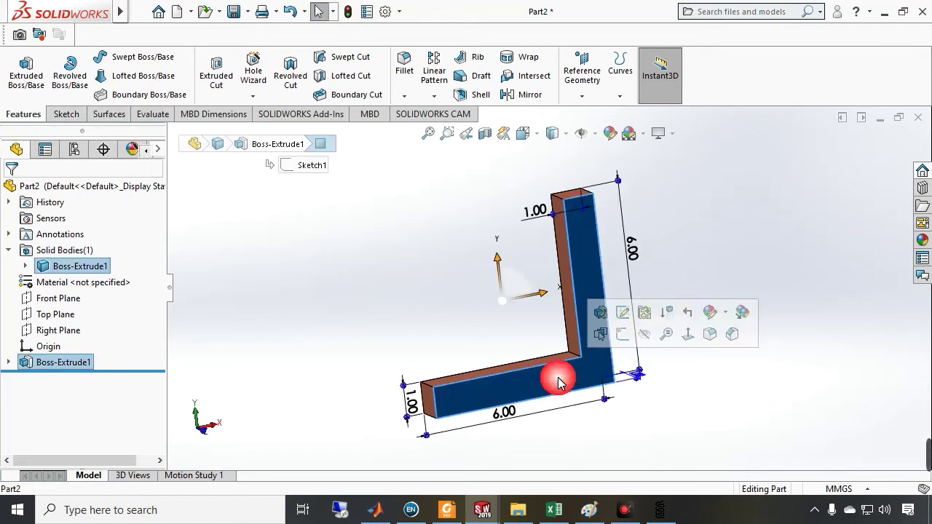
pyautogui.click(622, 333)
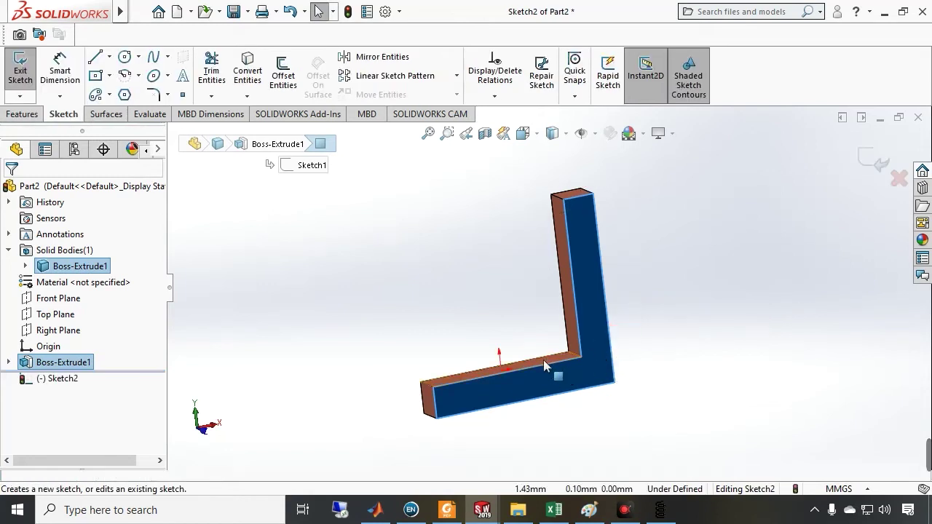
# Sketch two connected lines along the middle of the bar, from the horizontal leg's end through the corner to the vertical leg's end
pyautogui.click(96, 58)
pyautogui.click(435, 401)
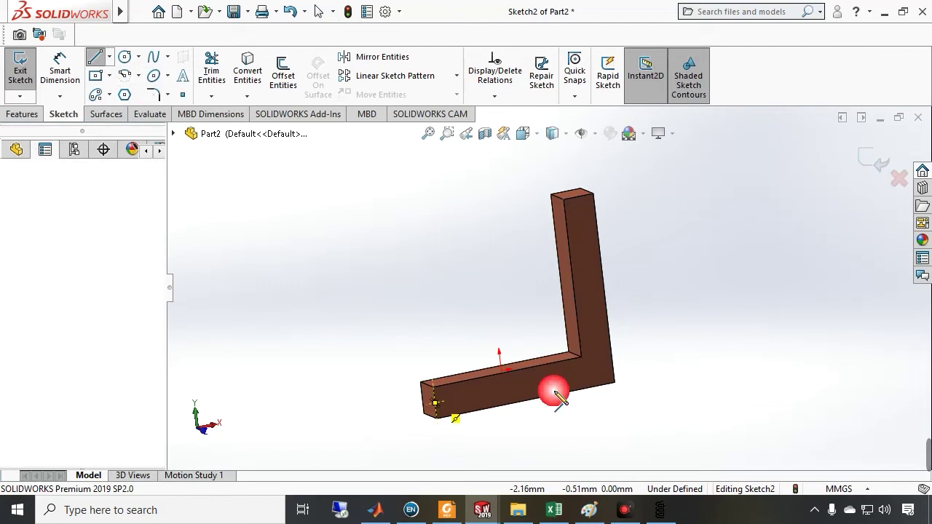
pyautogui.click(597, 370)
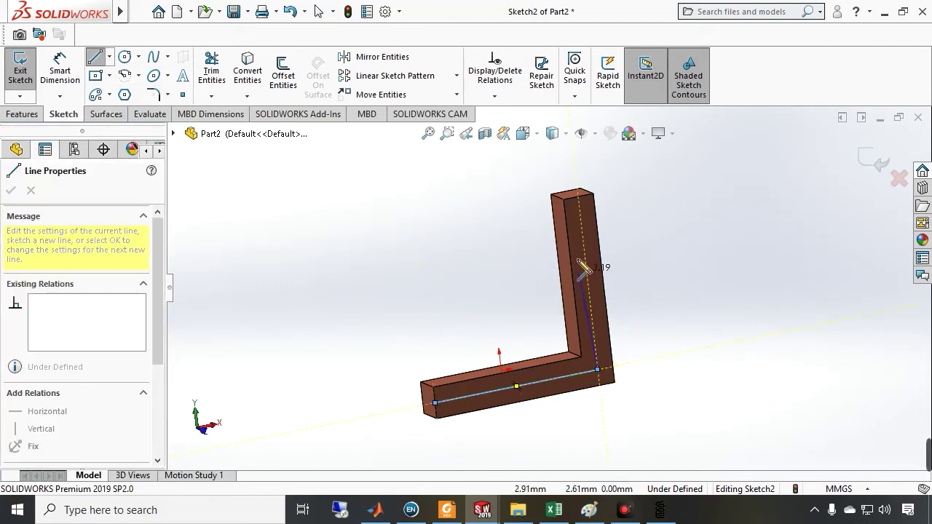
pyautogui.click(579, 195)
pyautogui.press('Escape')
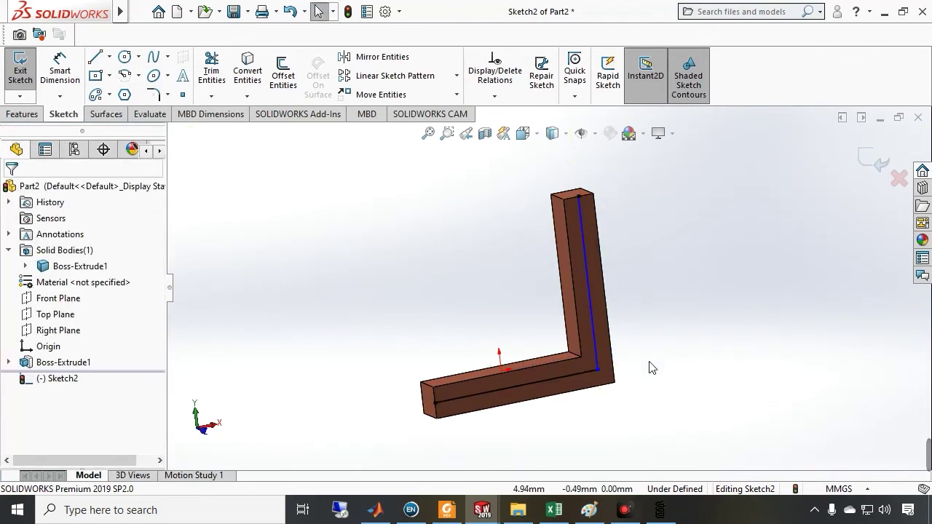
# Examine the sketched centre path and its corner point from the front and at an angle
pyautogui.scroll(-1, 604, 377)
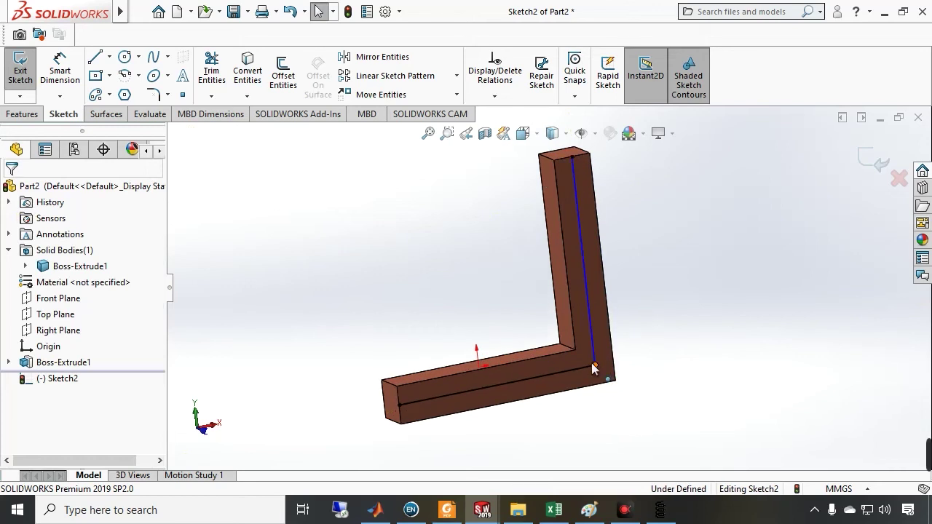
pyautogui.click(593, 369)
pyautogui.press('Escape')
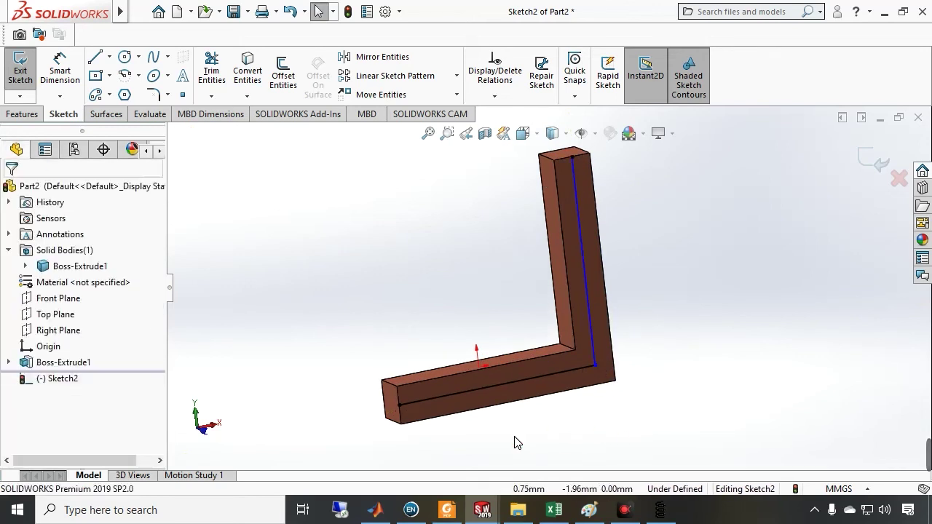
pyautogui.press('alt')
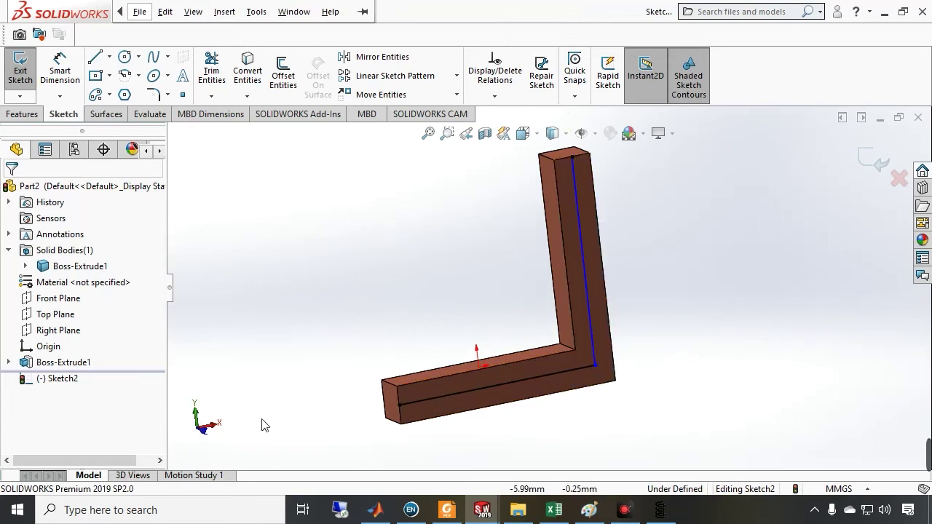
pyautogui.click(203, 428)
pyautogui.scroll(1, 588, 357)
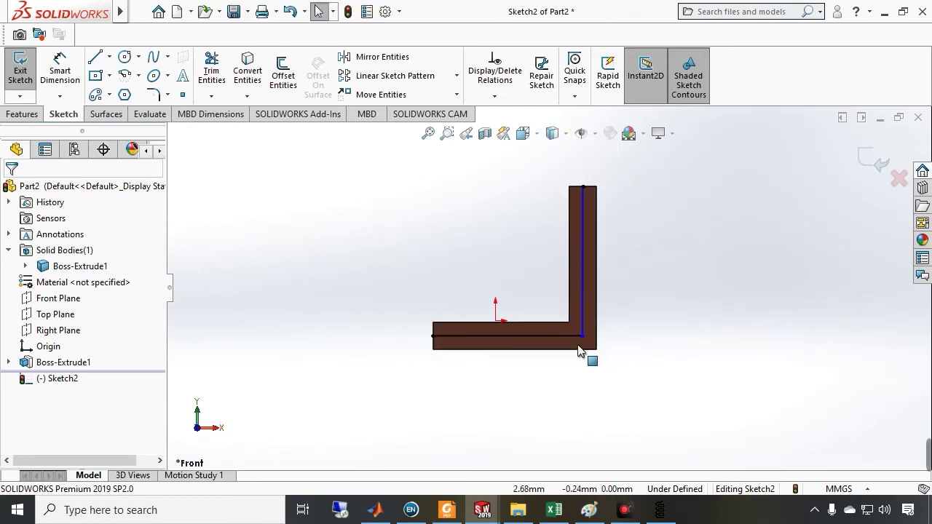
pyautogui.scroll(-3, 555, 213)
pyautogui.click(603, 437)
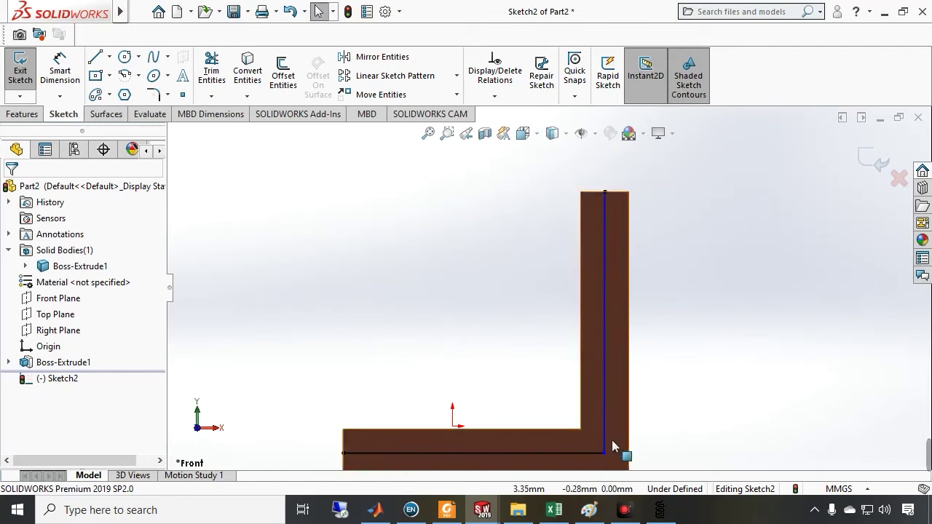
pyautogui.scroll(-2, 619, 380)
pyautogui.scroll(3, 625, 383)
pyautogui.moveTo(494, 437); pyautogui.dragTo(373, 424)
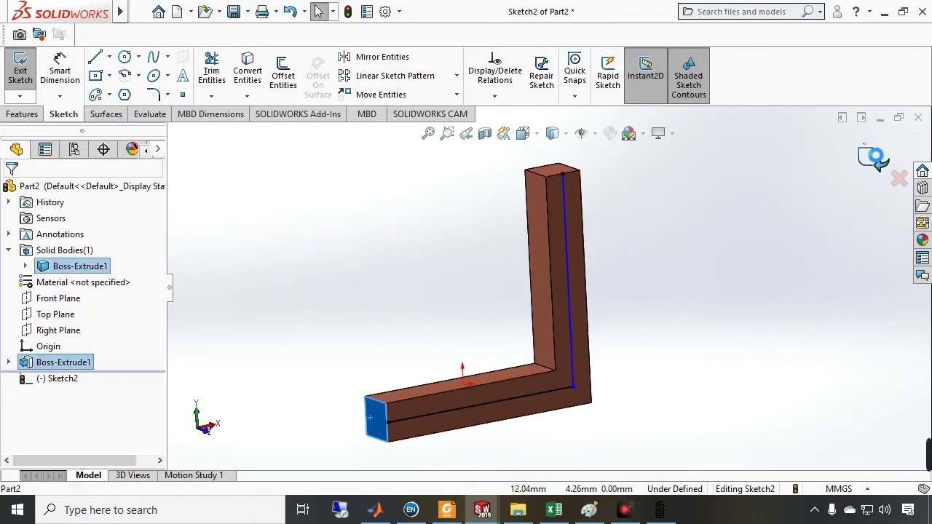
# Exit the sketch and select the bar's front face to show its dimensions along with the centre path
pyautogui.click(874, 157)
pyautogui.click(390, 437)
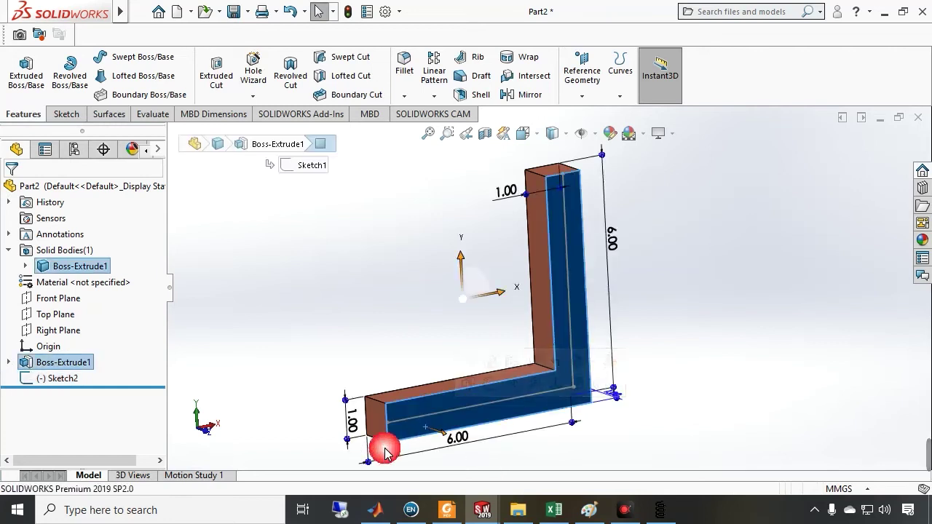
pyautogui.moveTo(542, 429); pyautogui.dragTo(593, 412)
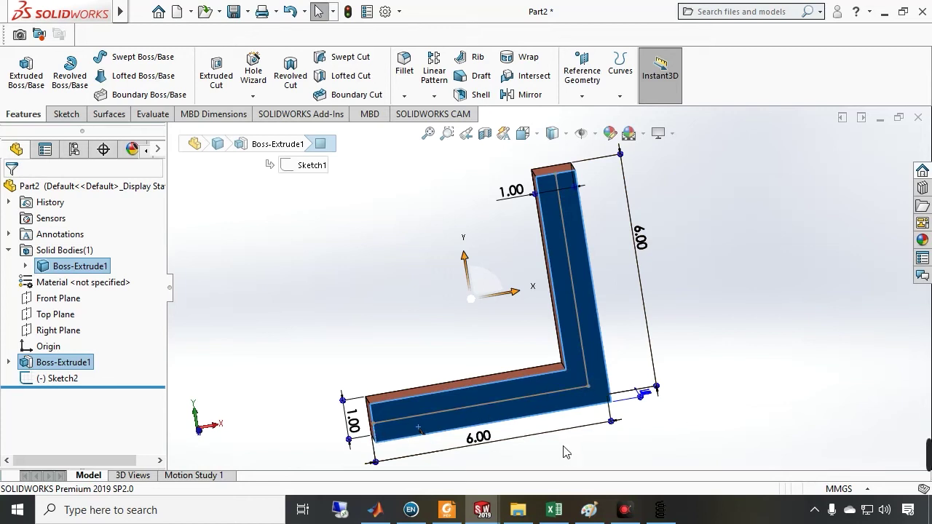
# Switch to the Calculations workbook in Excel, set the width in cell B4 to 11 cm and check the current density in B13
pyautogui.click(554, 510)
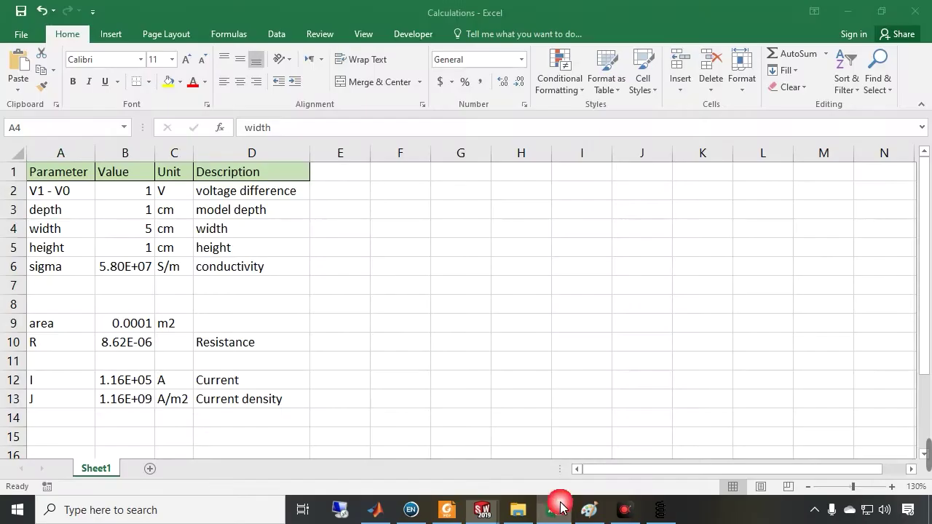
pyautogui.click(130, 229)
pyautogui.write('11')
pyautogui.press('Return')
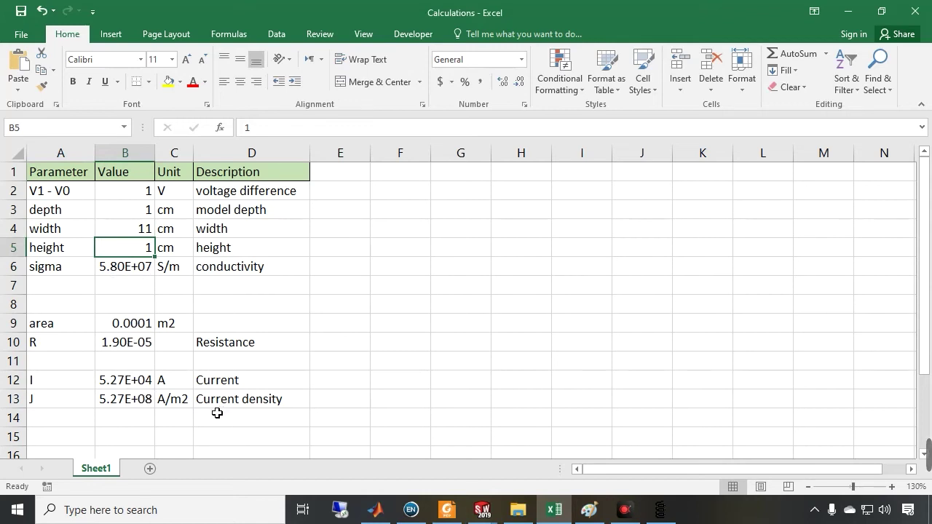
pyautogui.click(112, 401)
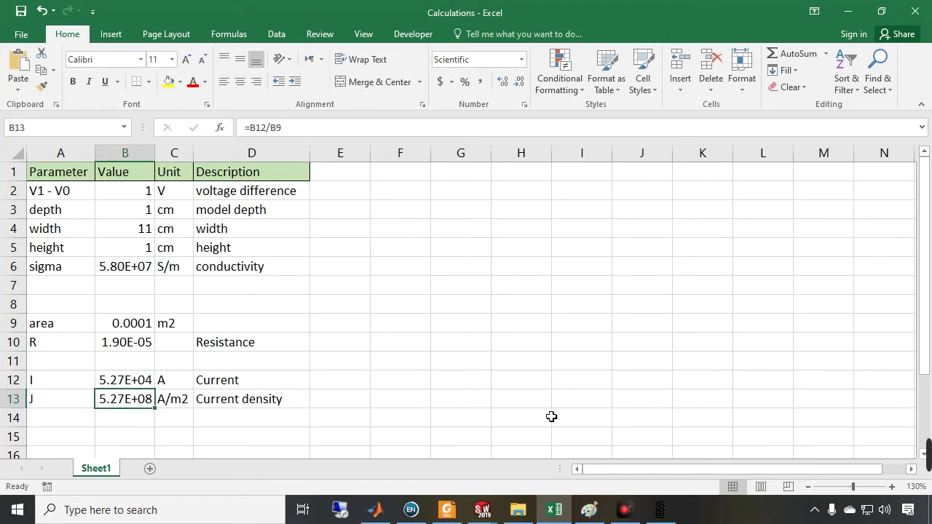
# Switch to FEMM, probe points near the V = 1 and V = 0 ends of the bar and check the current density magnitude |J|
pyautogui.click(659, 510)
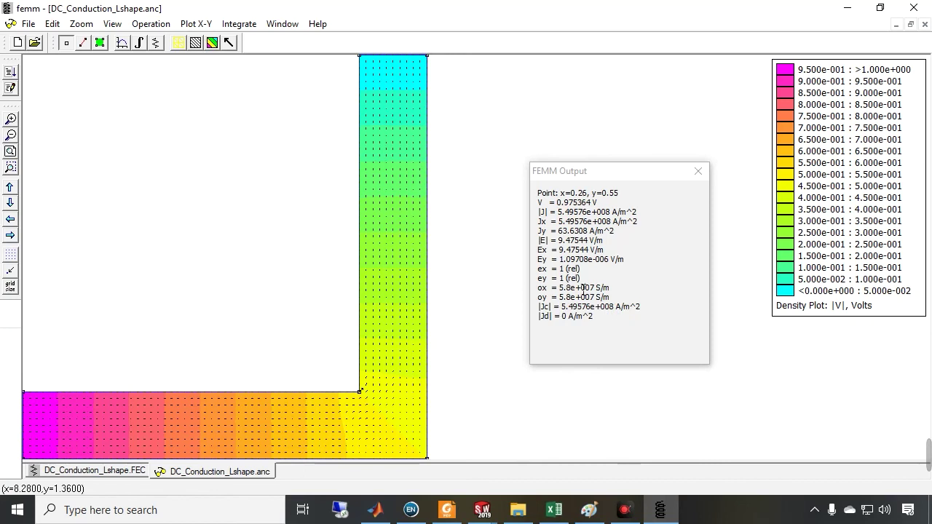
pyautogui.click(45, 420)
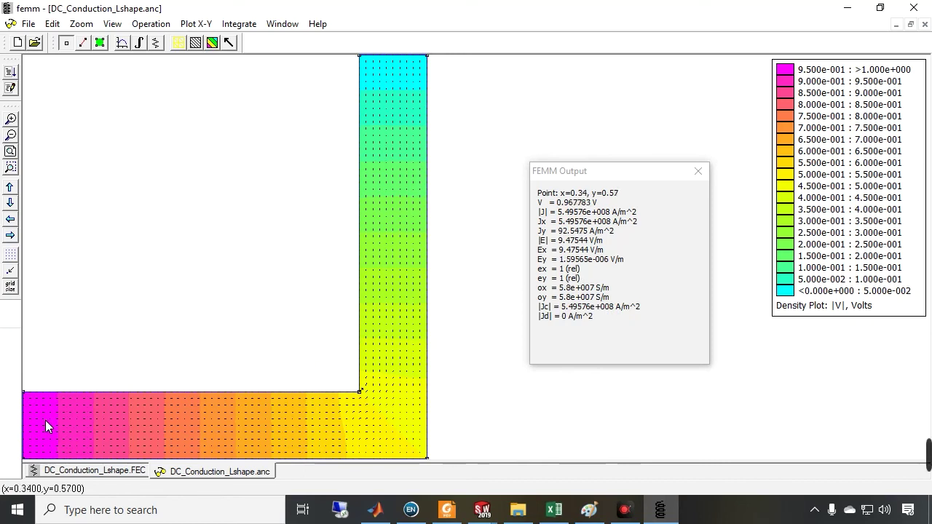
pyautogui.click(34, 431)
pyautogui.click(26, 424)
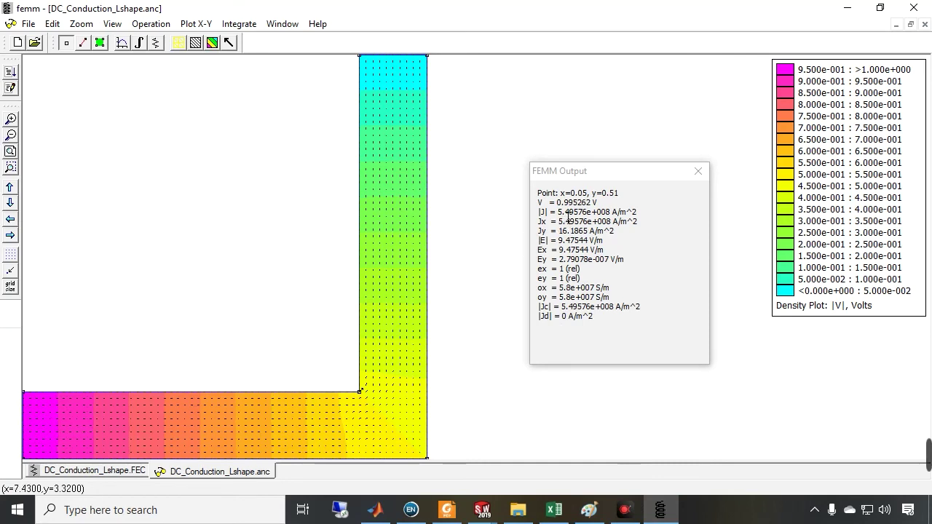
pyautogui.click(396, 70)
pyautogui.click(398, 94)
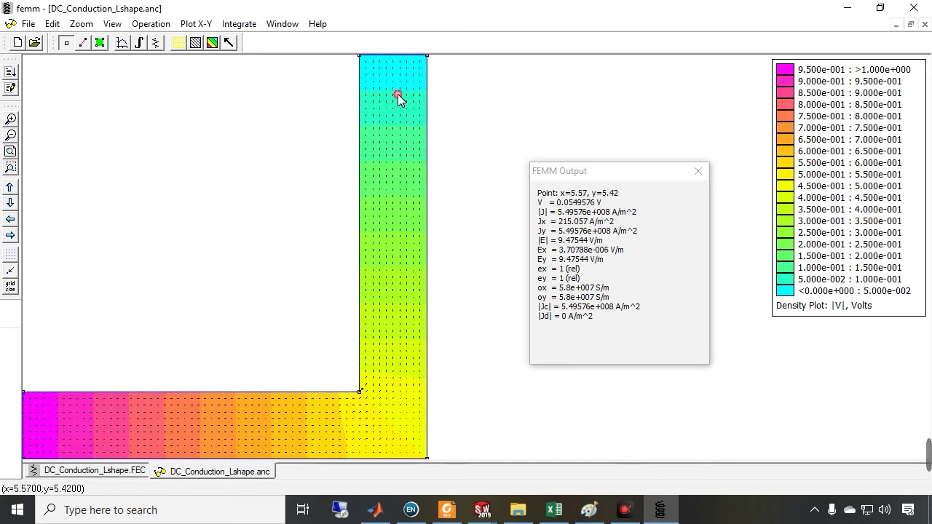
pyautogui.moveTo(557, 211); pyautogui.dragTo(651, 212)
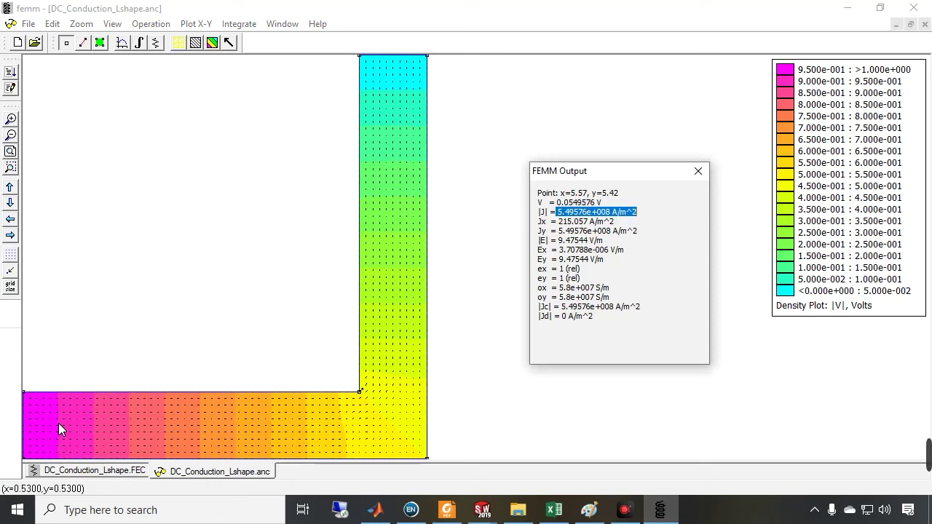
# Probe three points around the bar's inner corner and bring the whole L-shaped bar into view
pyautogui.click(369, 406)
pyautogui.click(355, 401)
pyautogui.click(369, 387)
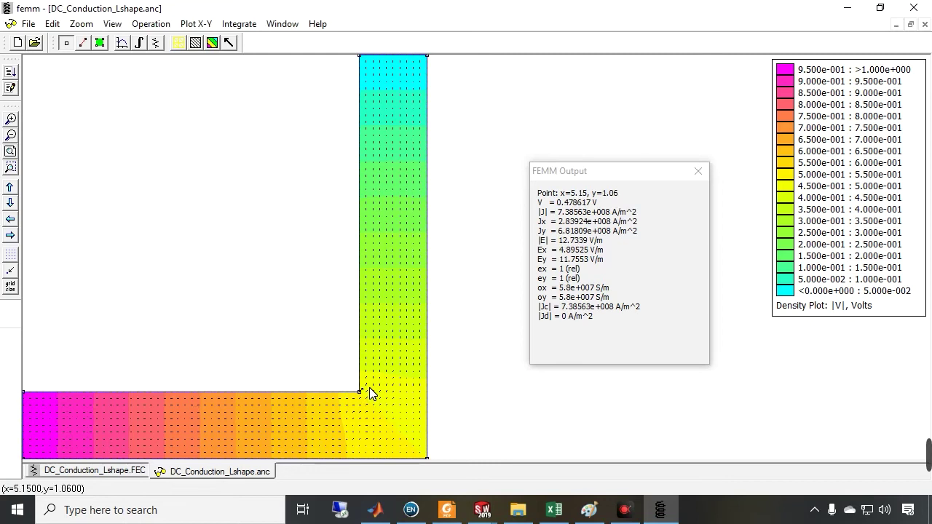
pyautogui.click(10, 150)
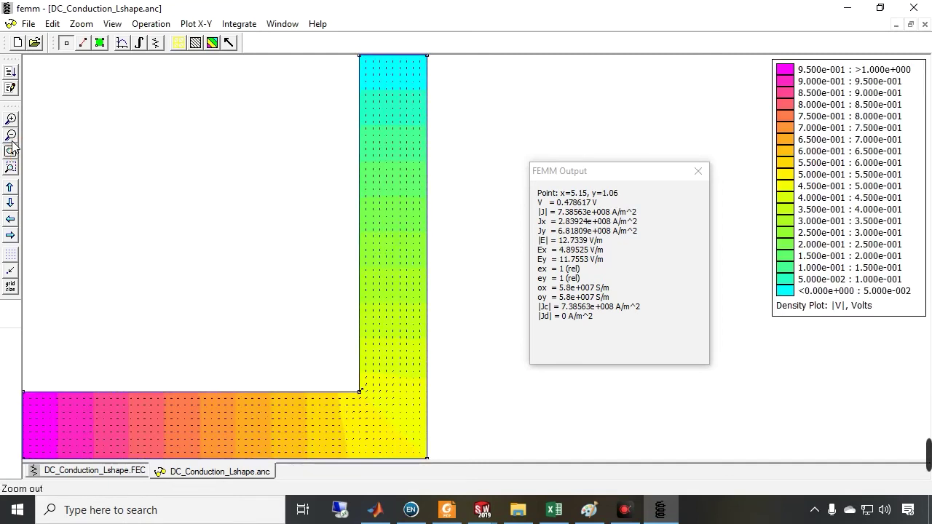
pyautogui.click(12, 136)
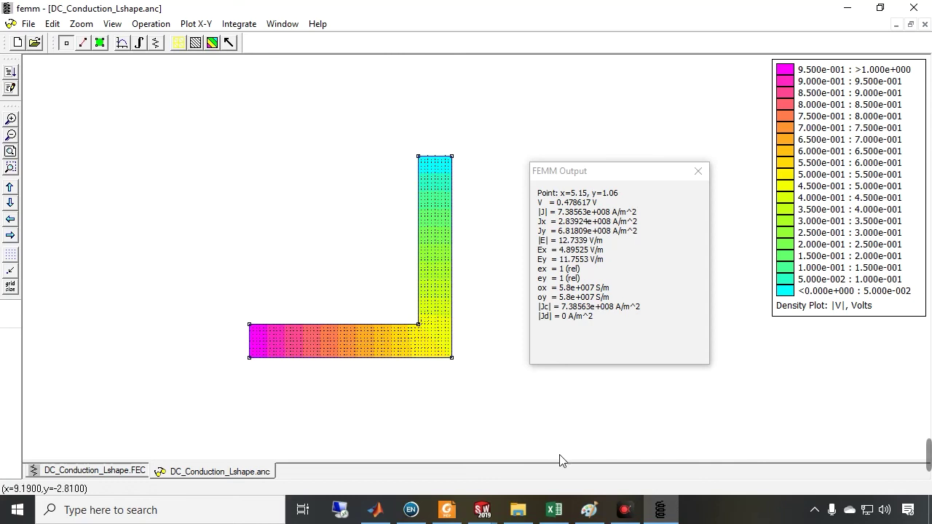
# Review the calculated current density in Excel against the FEMM result and inspect the bar's end face in SolidWorks
pyautogui.click(555, 512)
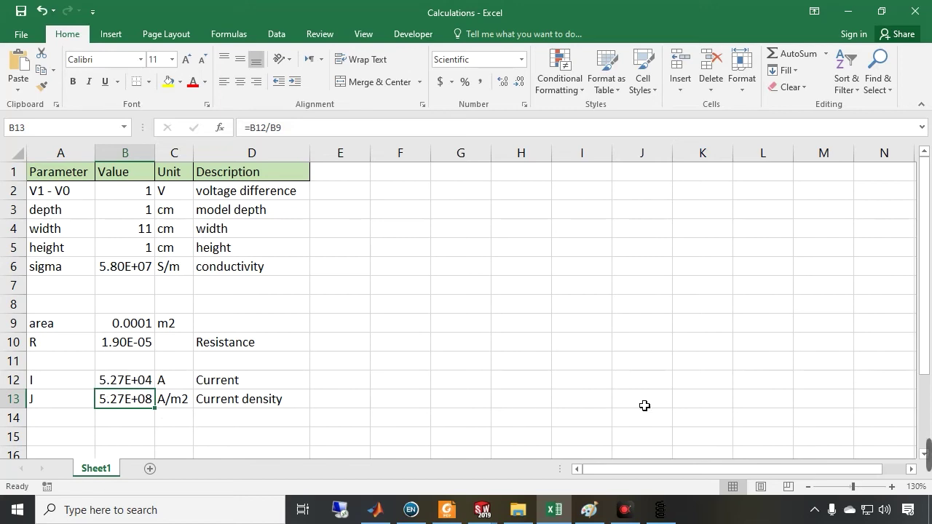
pyautogui.click(661, 507)
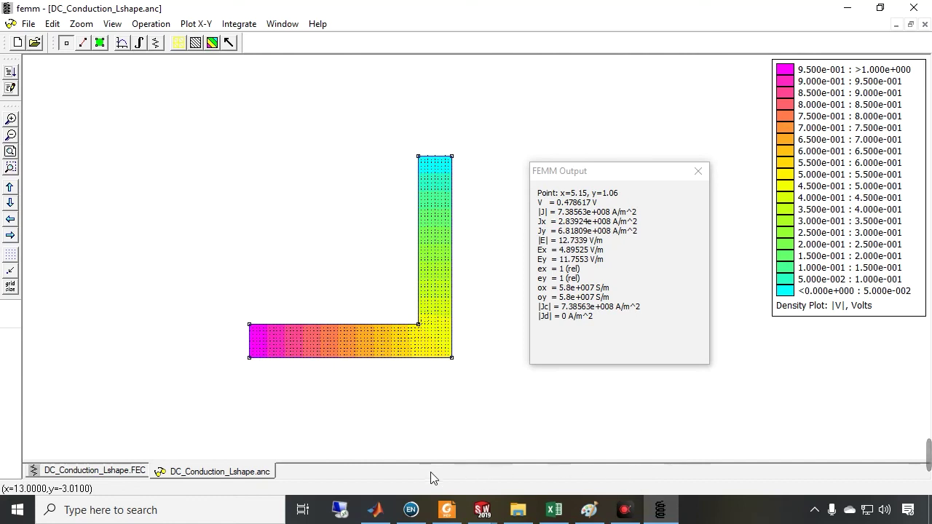
pyautogui.moveTo(483, 512)
pyautogui.click(459, 451)
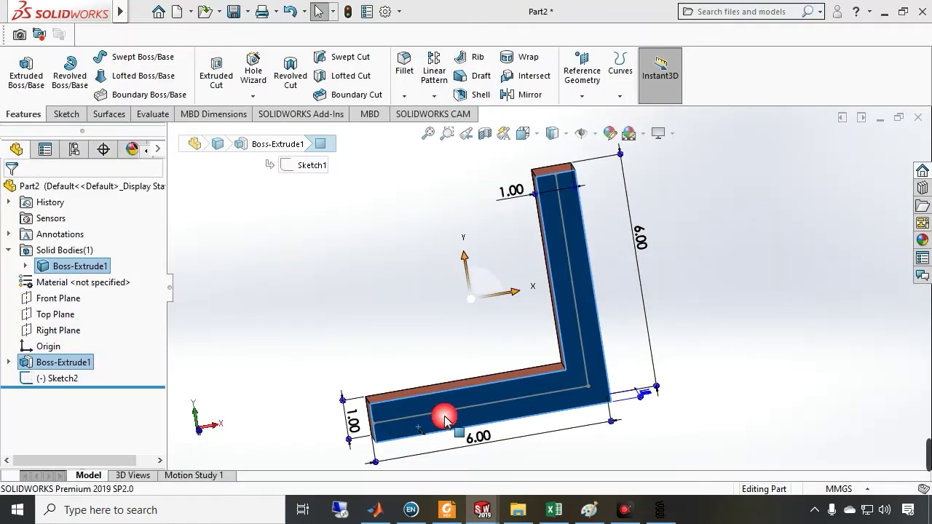
pyautogui.moveTo(513, 344); pyautogui.dragTo(480, 350)
pyautogui.click(389, 418)
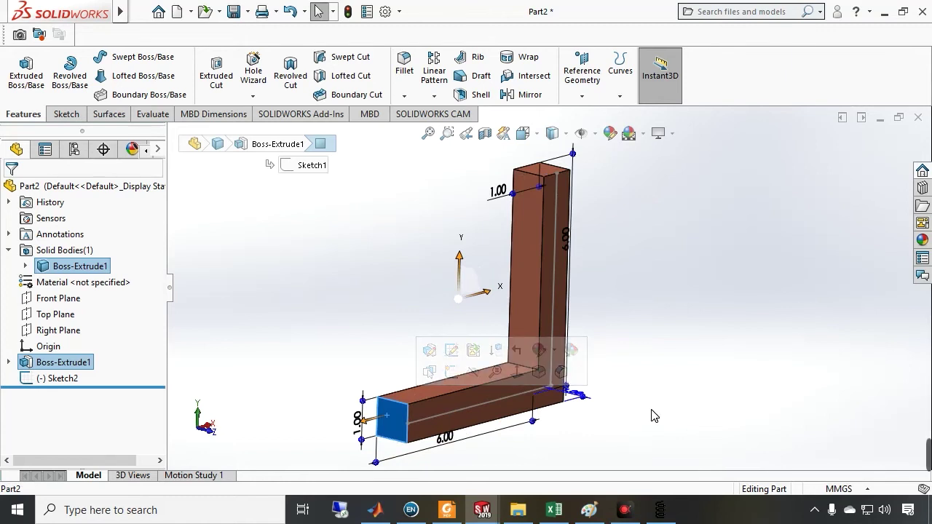
# Switch to FEMM and draw a vertical contour across the full height of the bar's horizontal arm
pyautogui.click(660, 509)
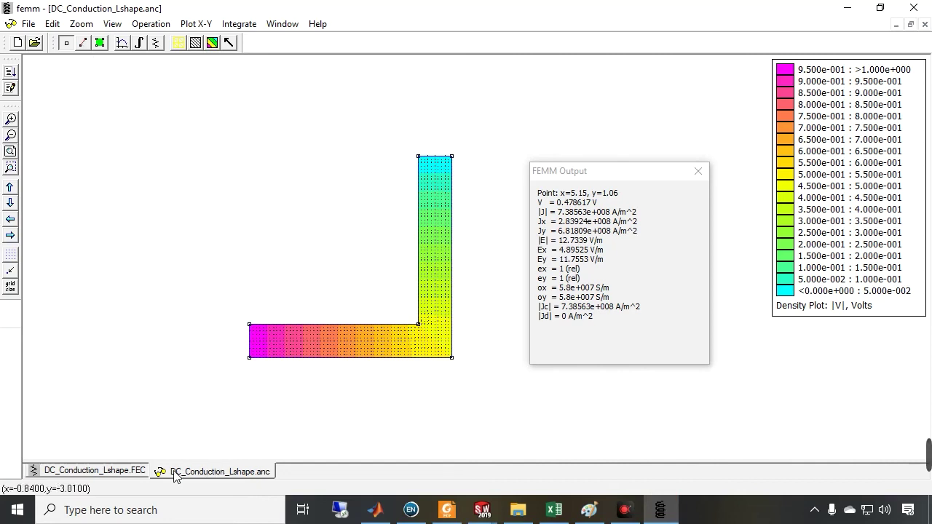
pyautogui.click(83, 42)
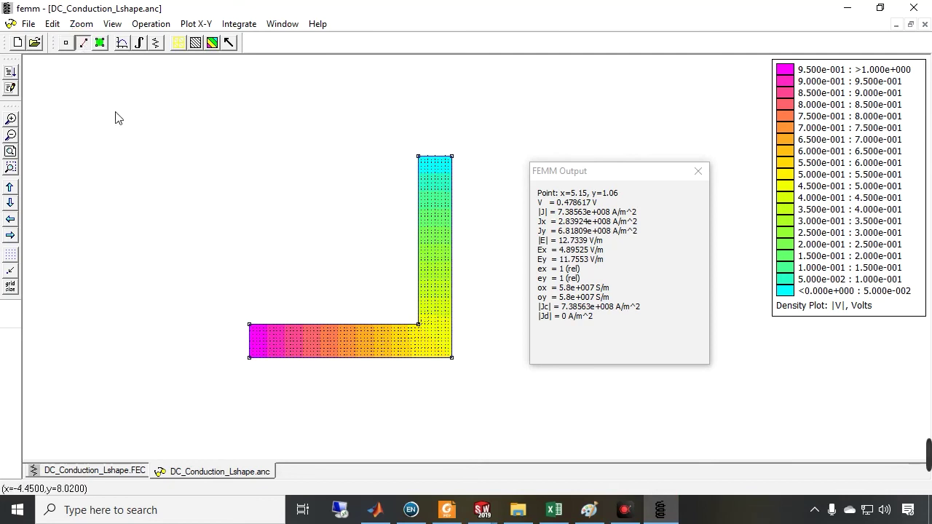
pyautogui.click(320, 372)
pyautogui.click(318, 308)
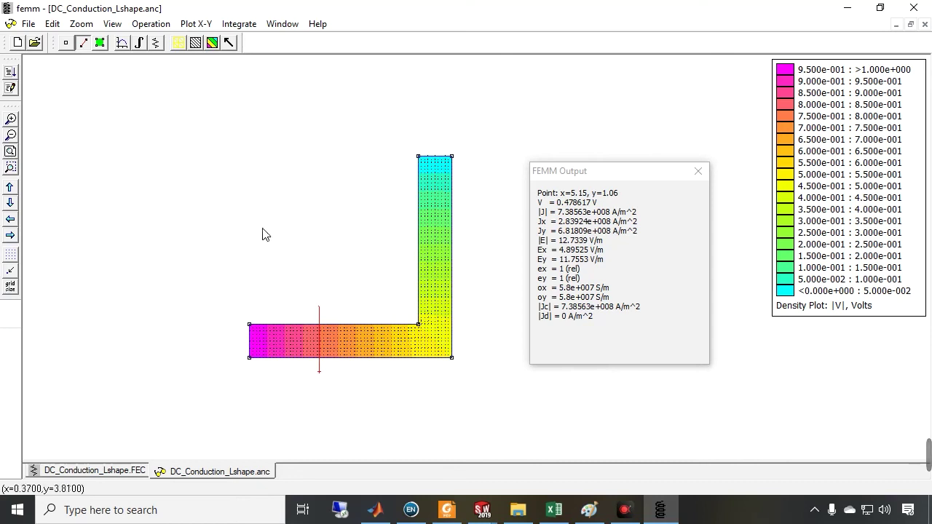
# Plot |J| (Magnitude of current density) along the contour with 1500 points
pyautogui.click(122, 45)
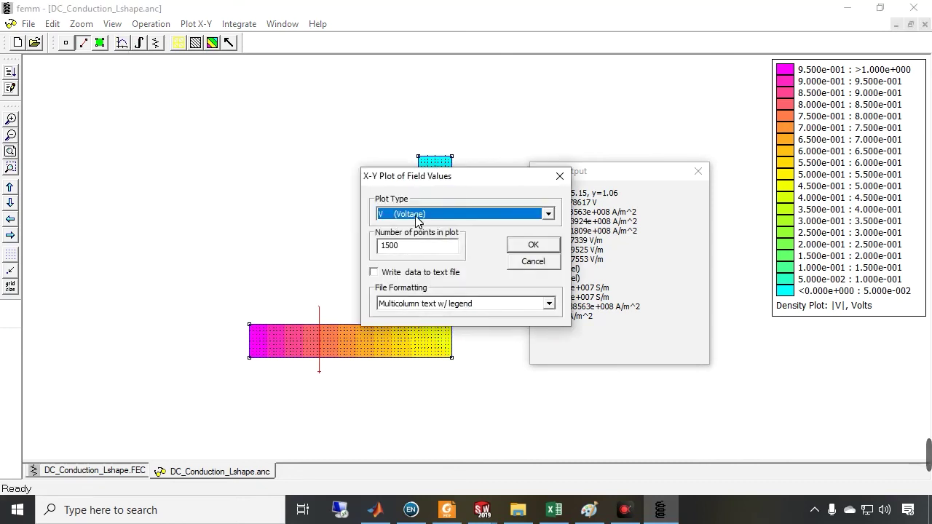
pyautogui.click(416, 218)
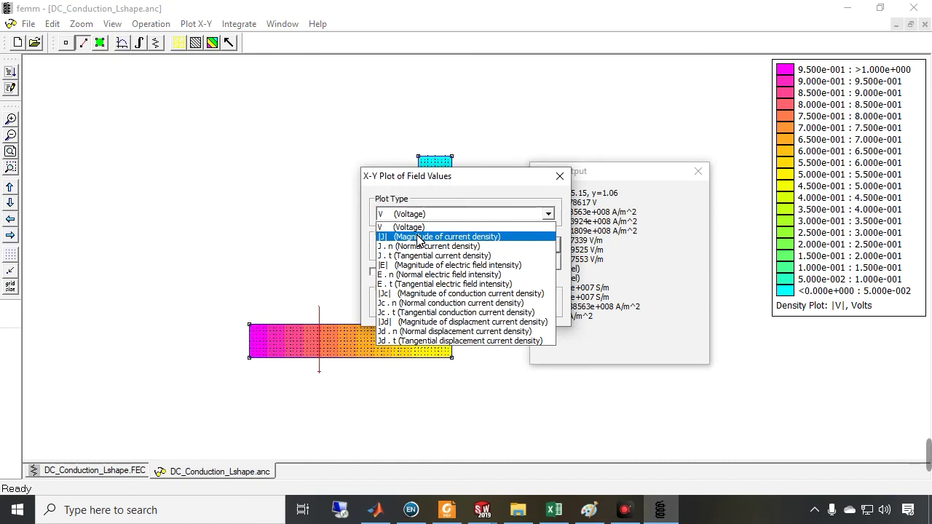
pyautogui.click(418, 237)
pyautogui.click(530, 245)
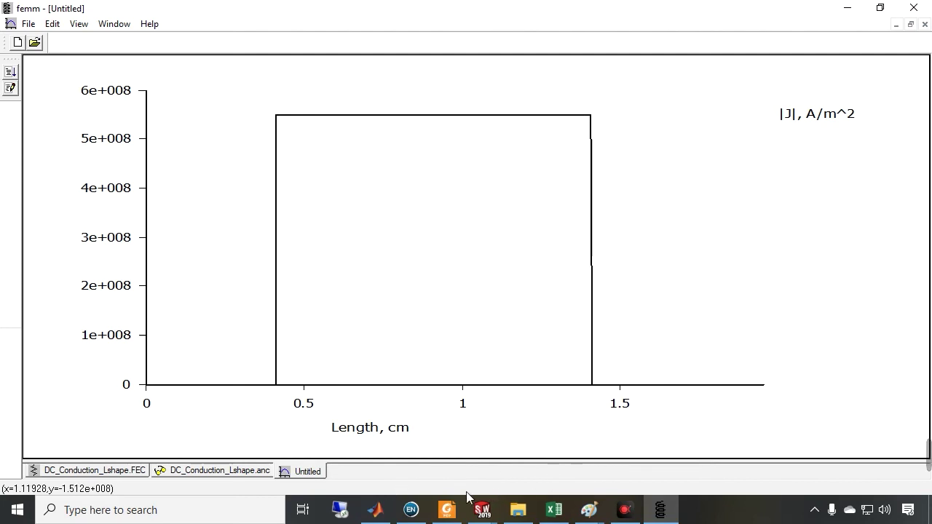
# Return to the FEMM solution, check the calculated current density in Excel cell B13, and switch back to FEMM
pyautogui.click(224, 474)
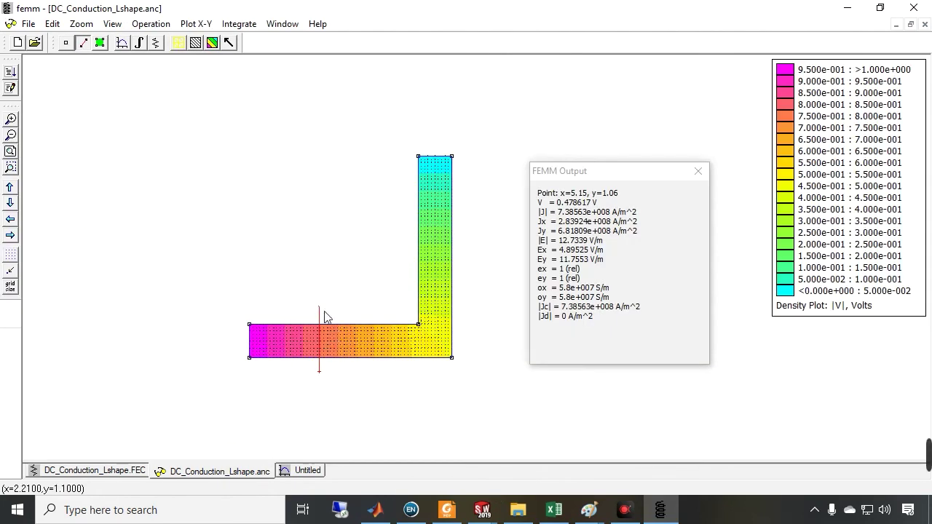
pyautogui.click(554, 510)
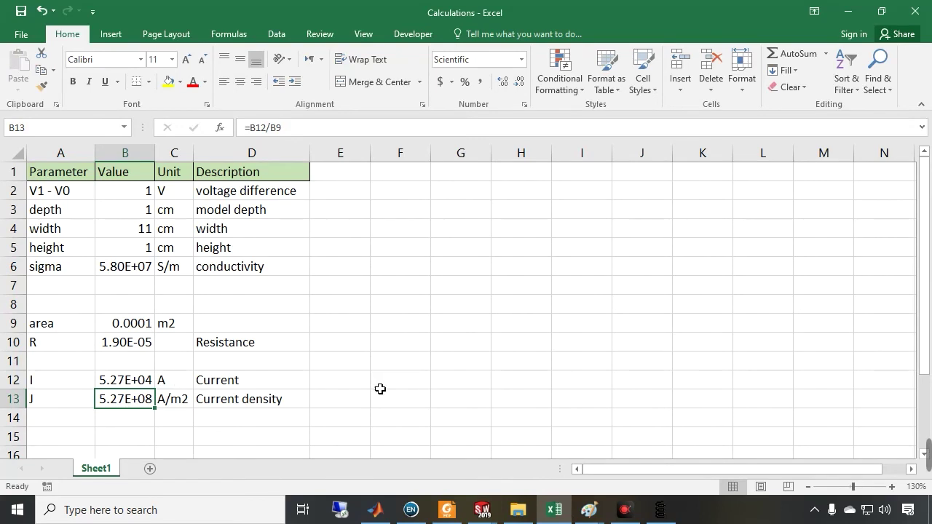
pyautogui.moveTo(669, 509)
pyautogui.click(641, 439)
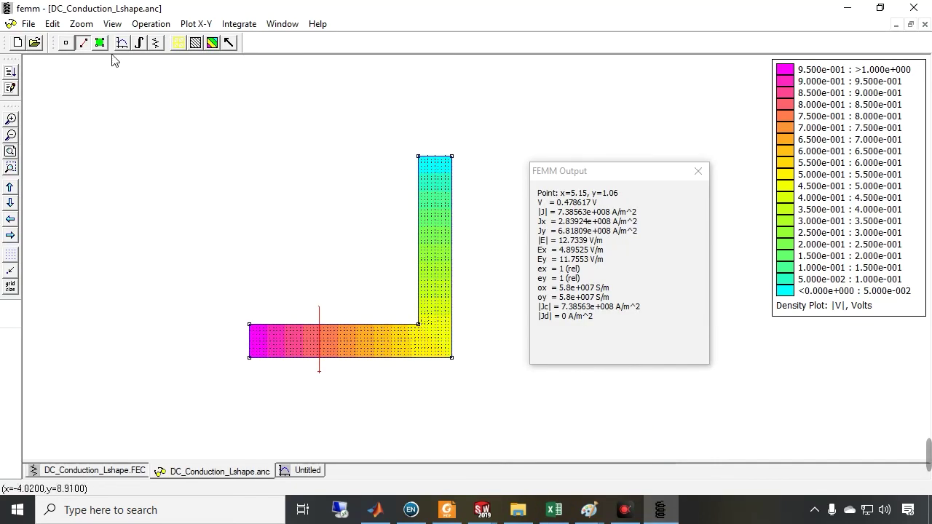
# Clear the extended contour and try a slightly slanted contour across the bar's vertical arm
pyautogui.click(379, 264)
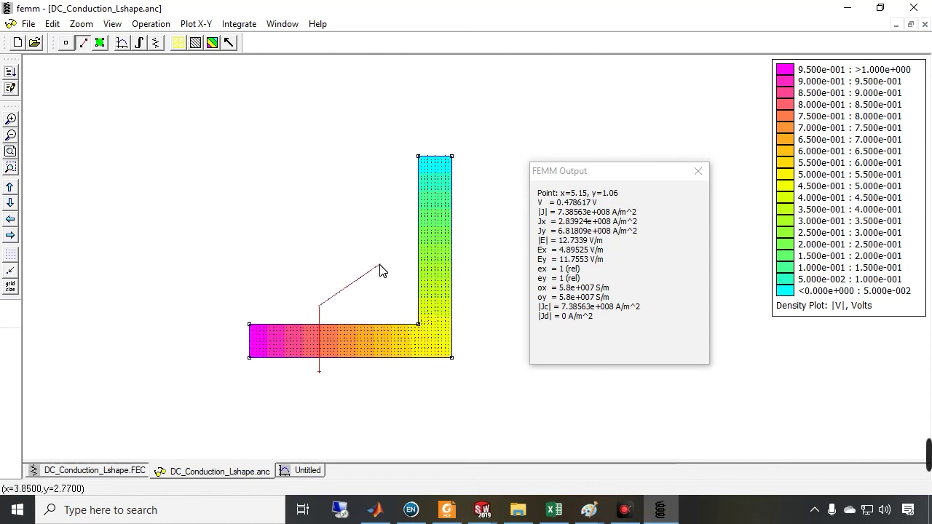
pyautogui.click(66, 44)
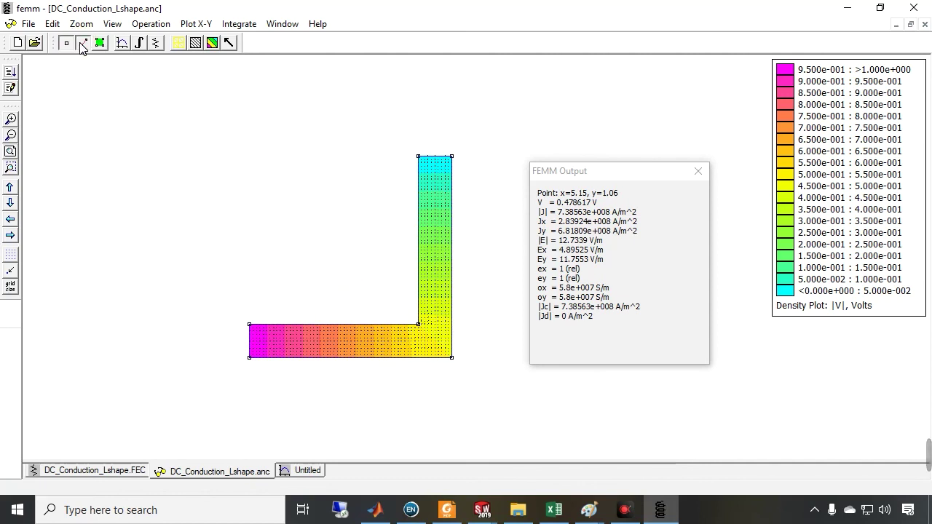
pyautogui.click(472, 290)
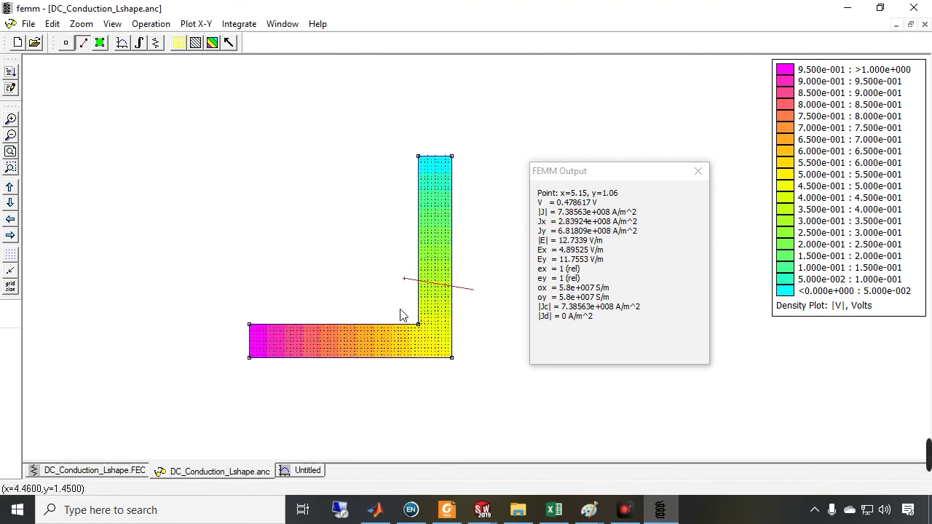
# Draw a new diagonal contour through the bar's bend, from outside the inner corner to beyond the outer corner
pyautogui.click(84, 44)
pyautogui.click(399, 312)
pyautogui.click(462, 372)
pyautogui.click(9, 152)
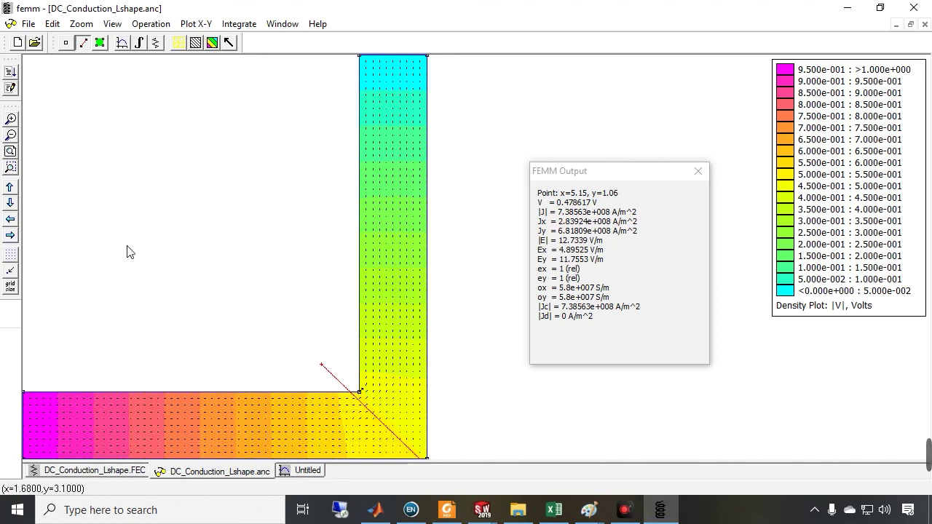
pyautogui.click(12, 150)
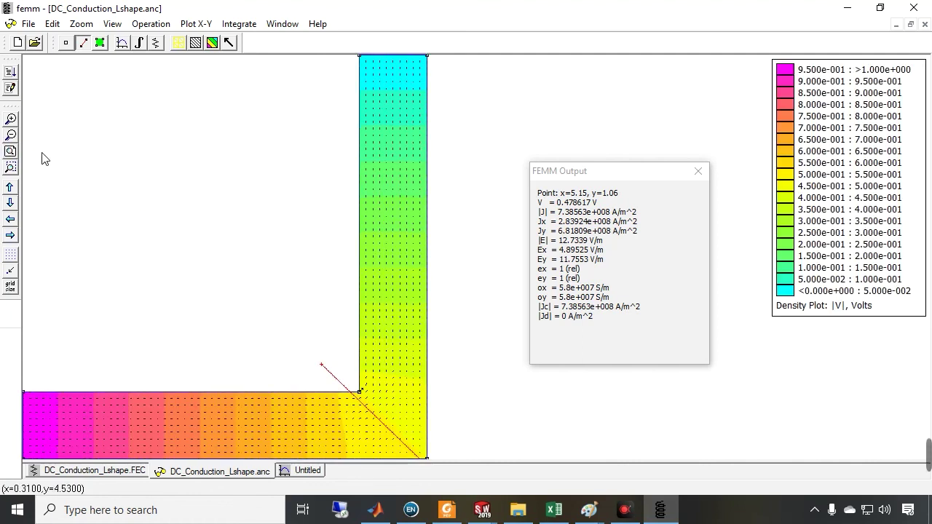